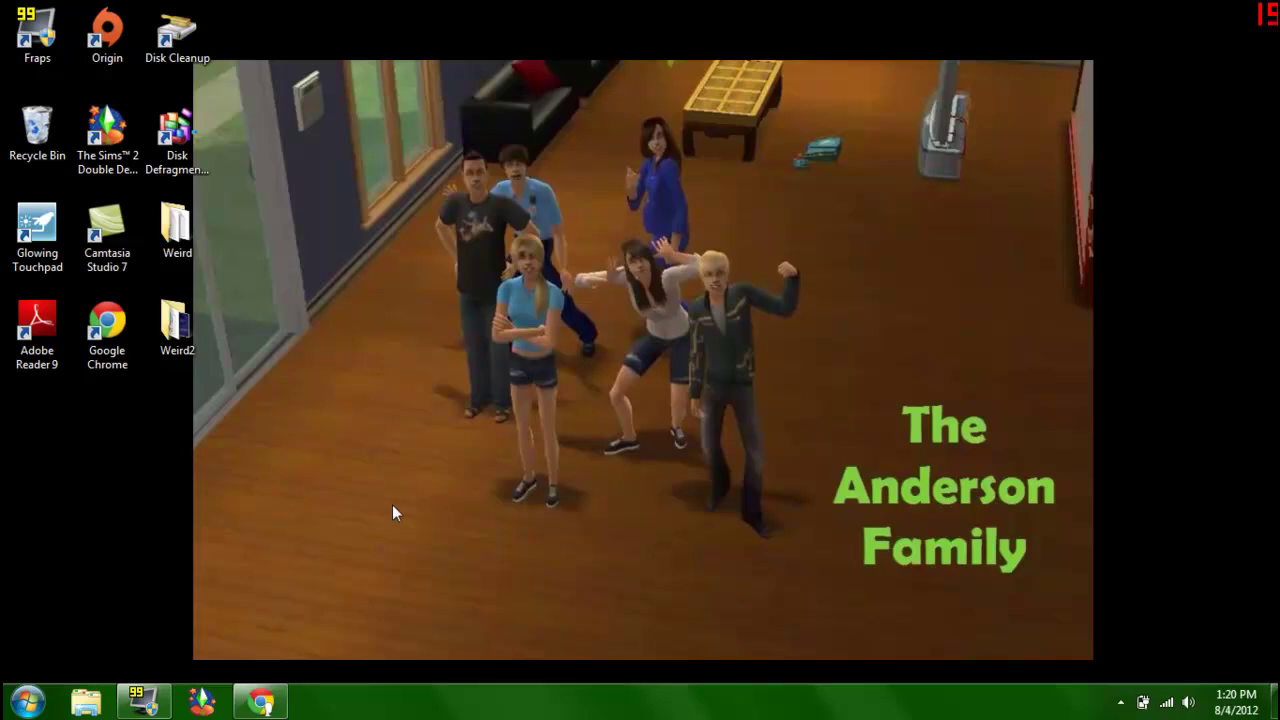
Switch to Chrome and bring up the RAONJENA Sims home page
left_click(262, 702)
left_click(155, 12)
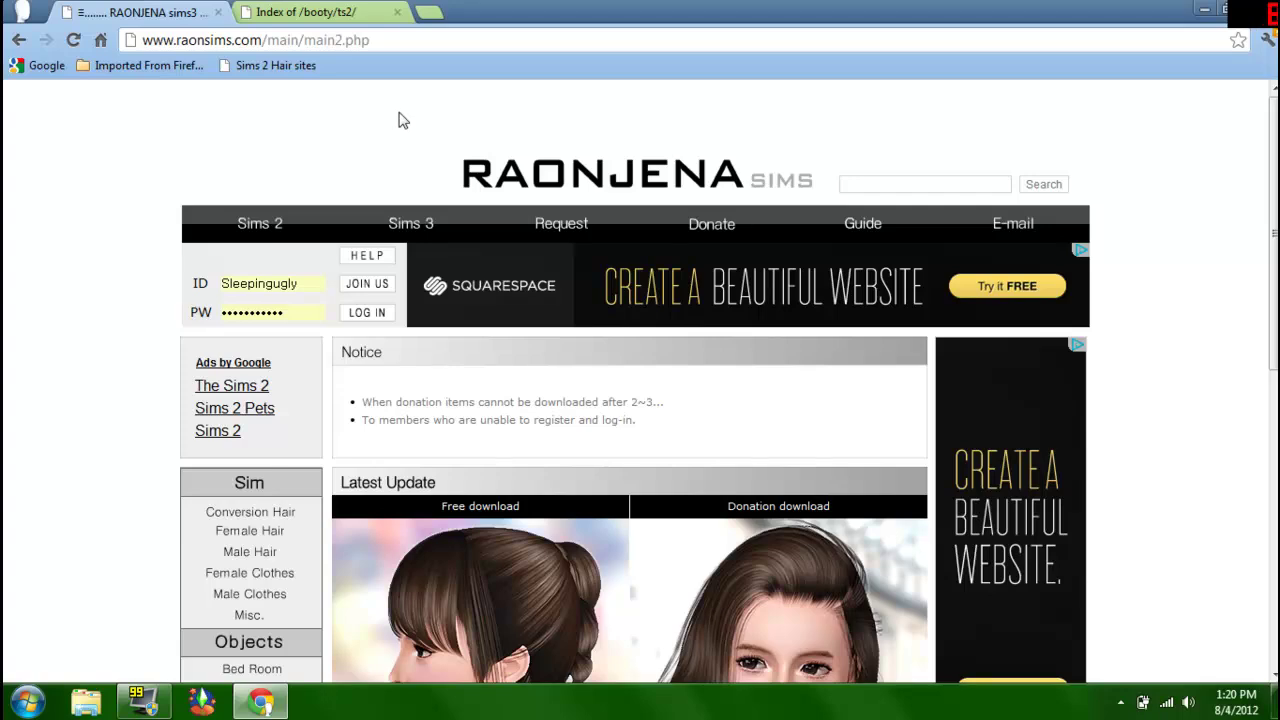
scroll(381, 162, "down", 2)
scroll(375, 165, "up", 1)
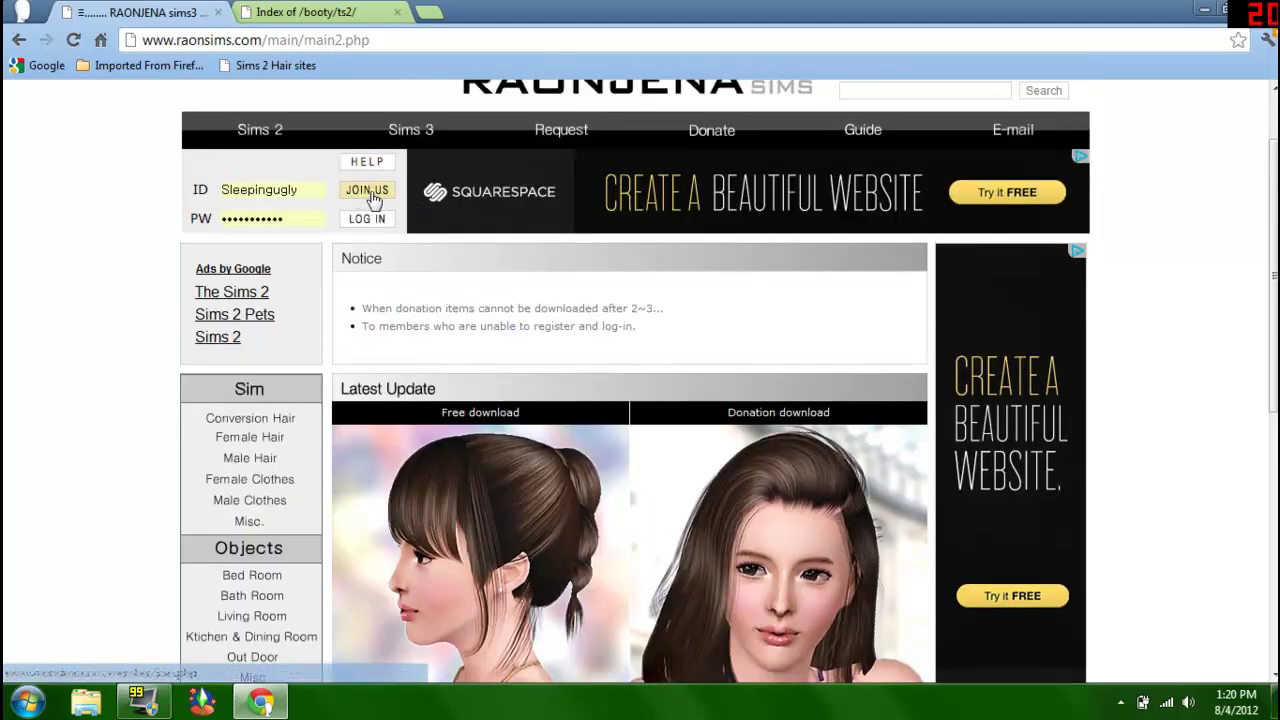
Open the RAONJENA membership sign-up form, look over its agreement and fields, and close it
left_click(372, 194)
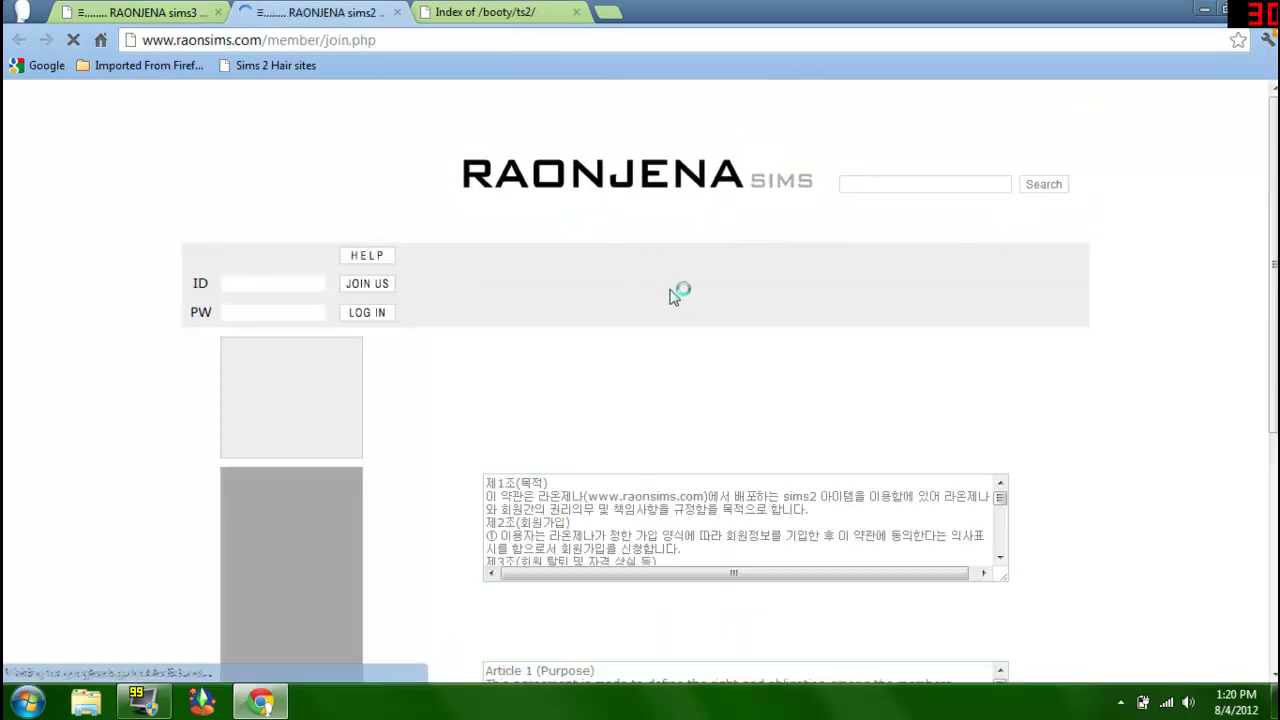
scroll(600, 566, "down", 3)
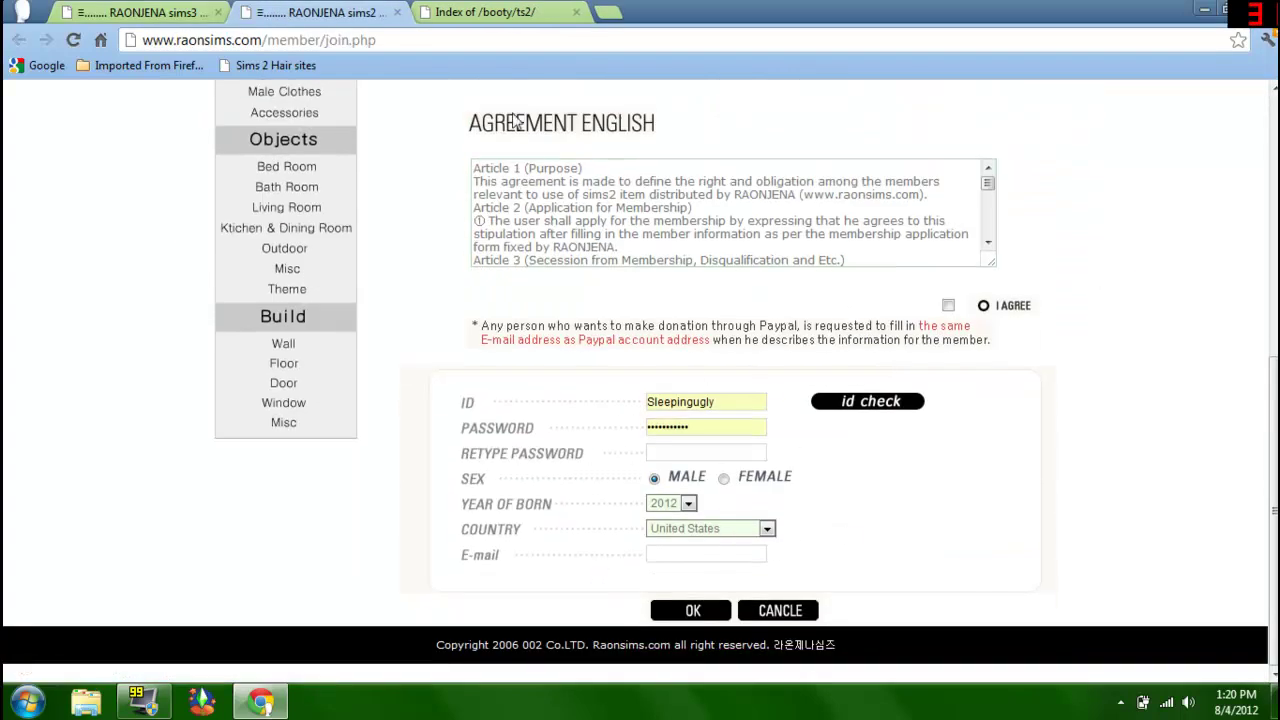
left_click(397, 13)
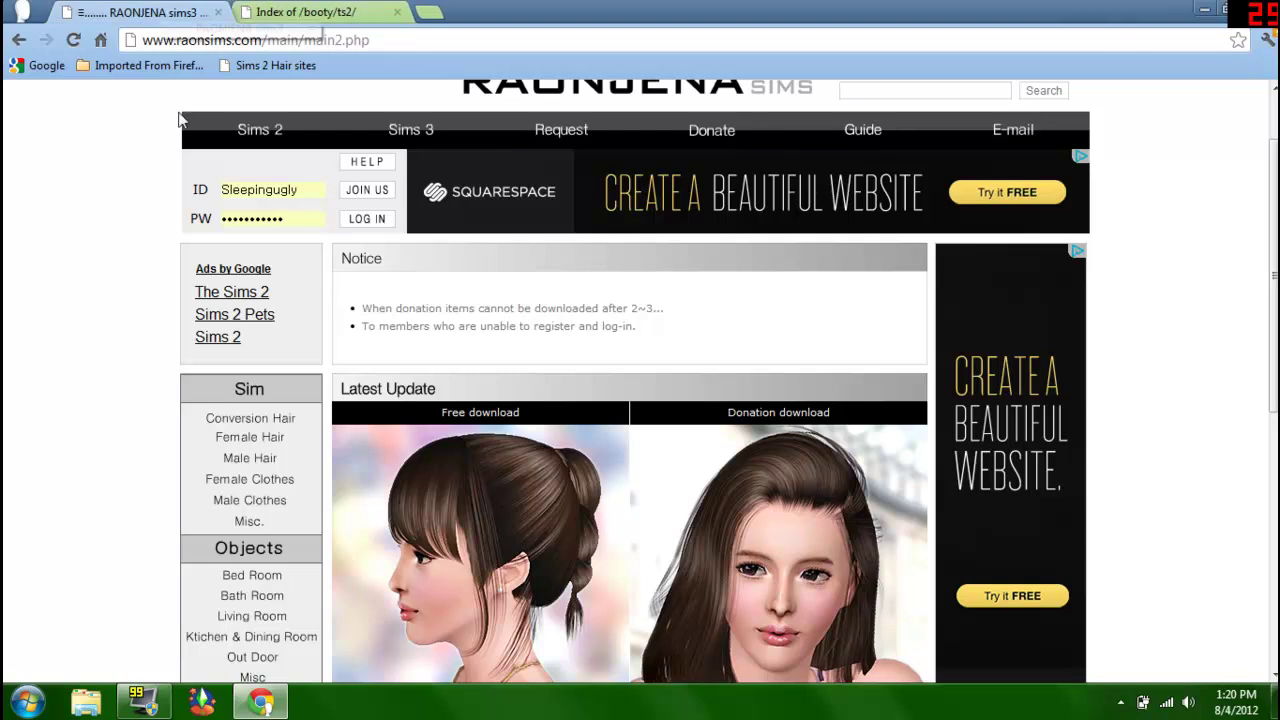
Log in with the prefilled account and open the Male Hair list of the Sims 2 section
left_click(370, 219)
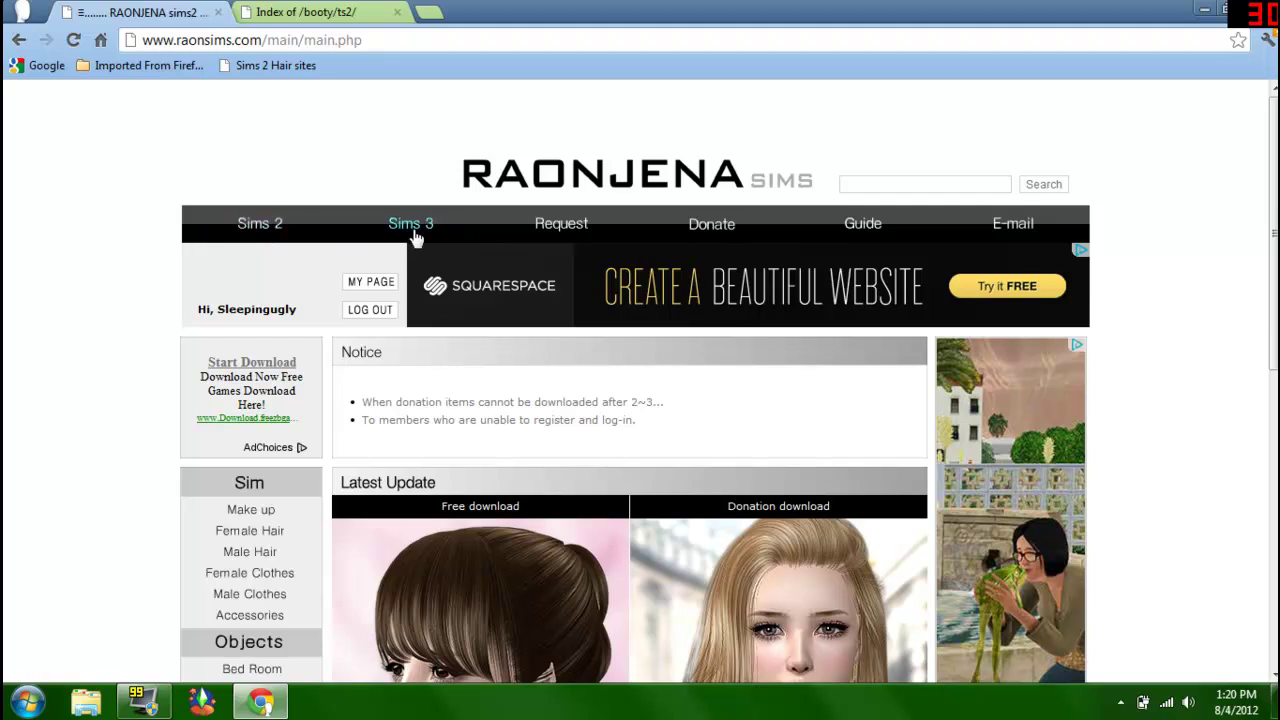
left_click(266, 228)
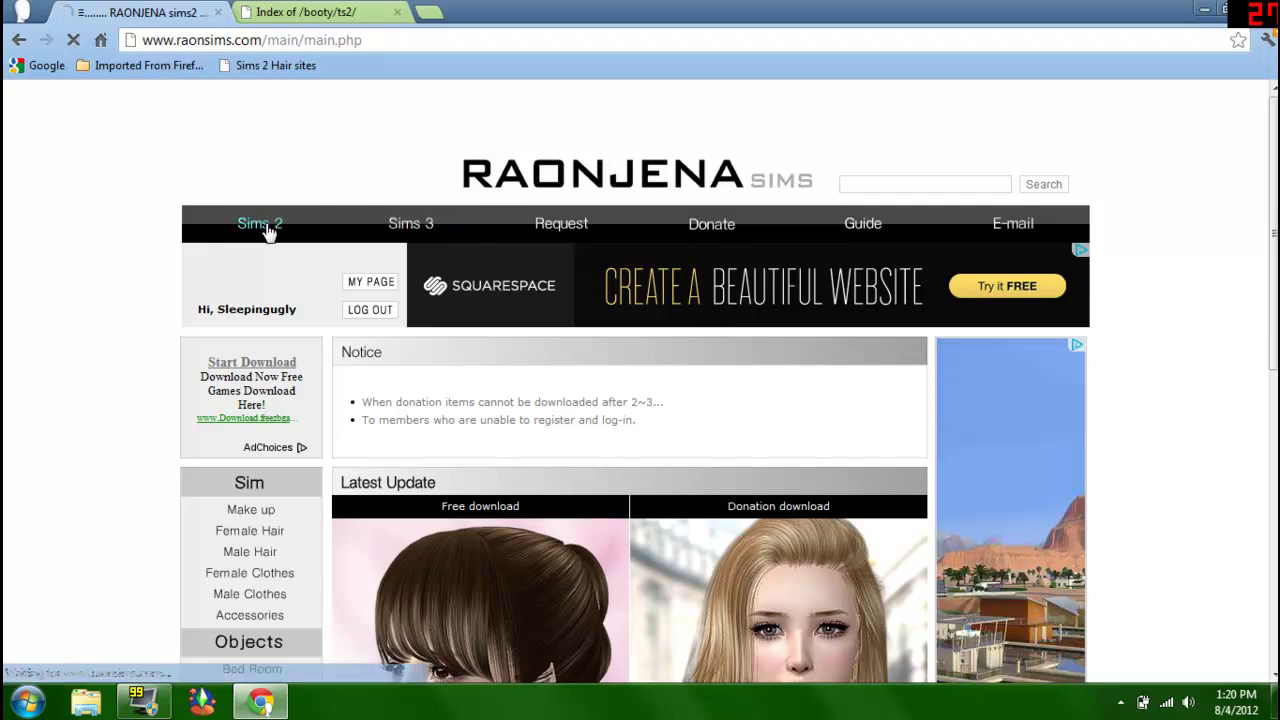
scroll(100, 168, "down", 3)
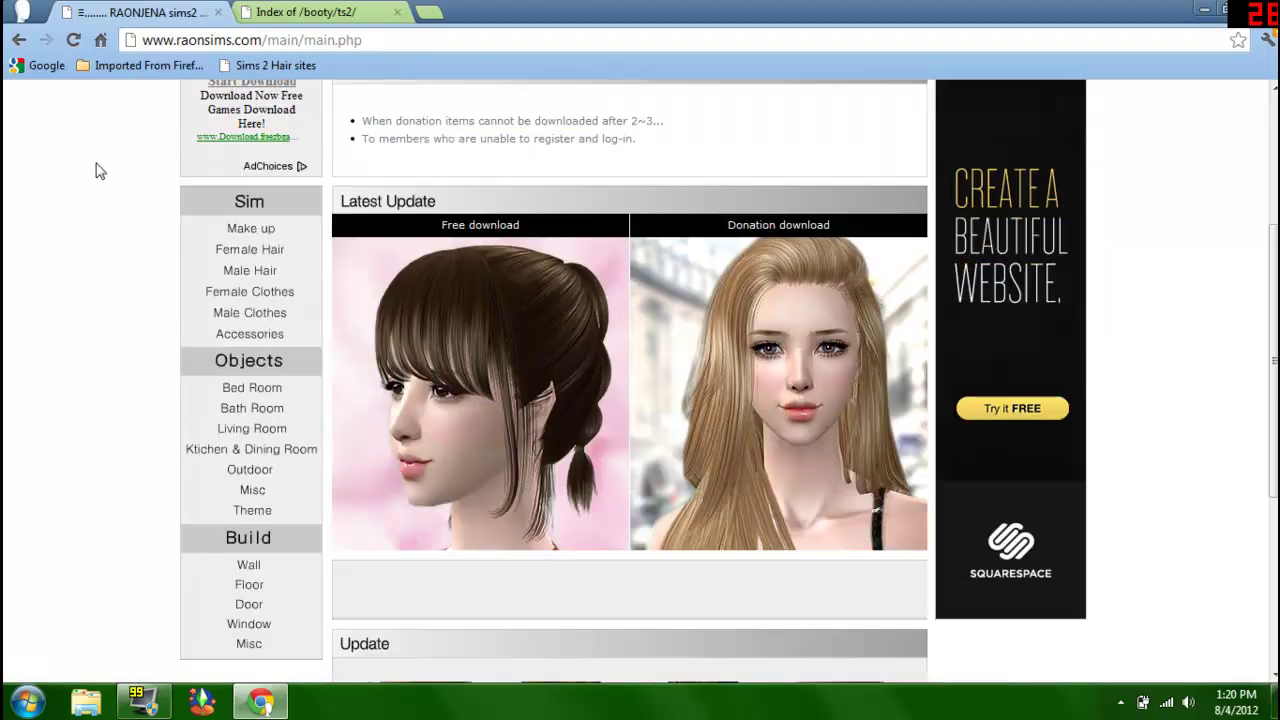
left_click(252, 272)
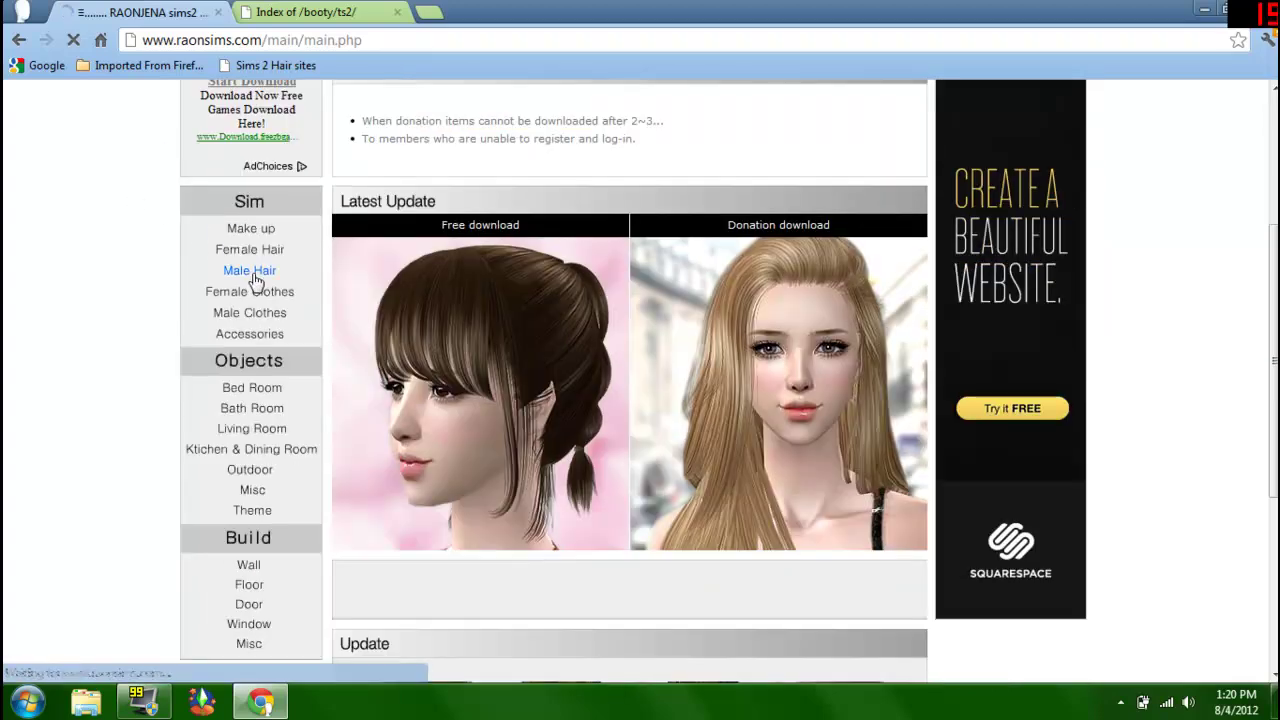
scroll(651, 229, "down", 3)
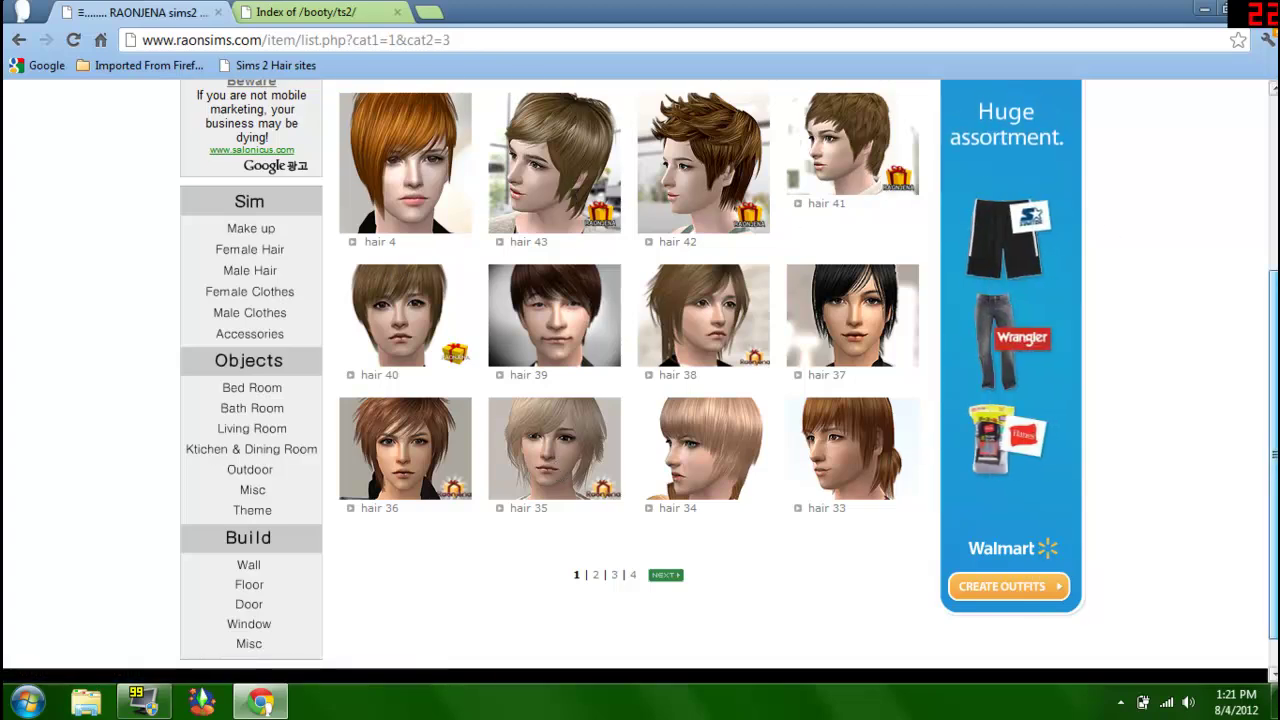
scroll(1205, 268, "up", 2)
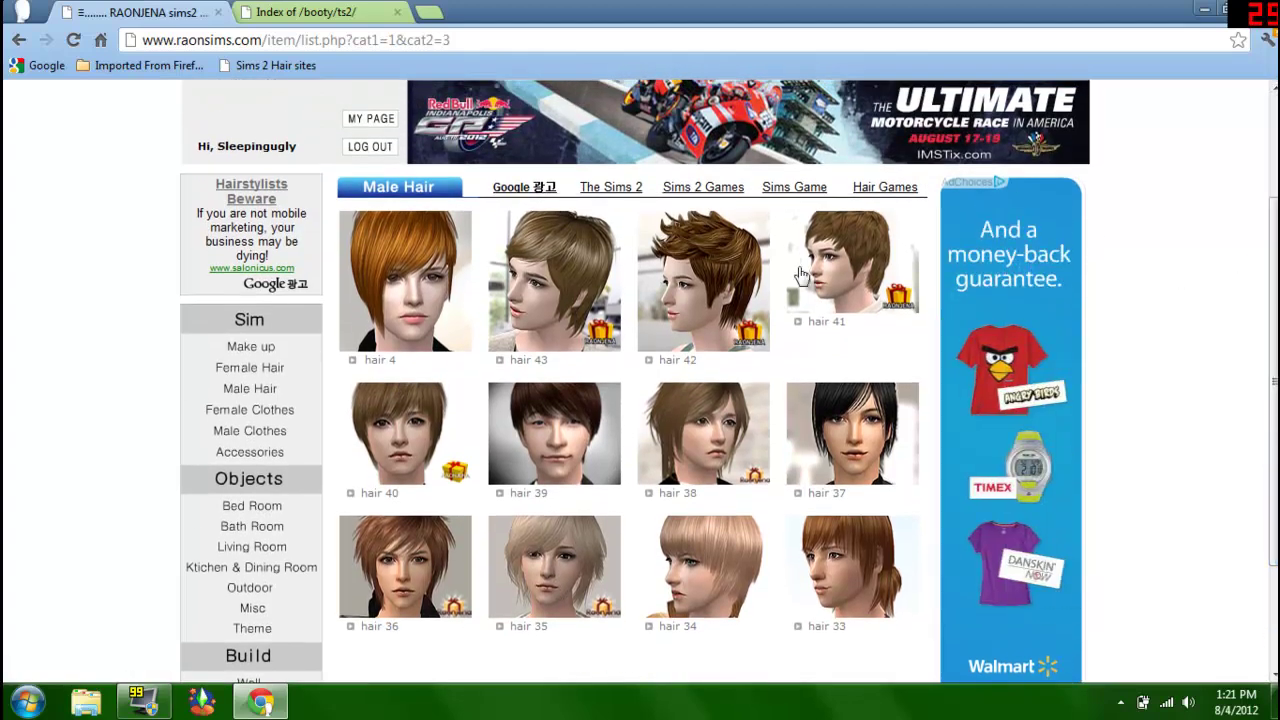
Look at the detail page of hair 42 and return to the Male Hair list
left_click(746, 286)
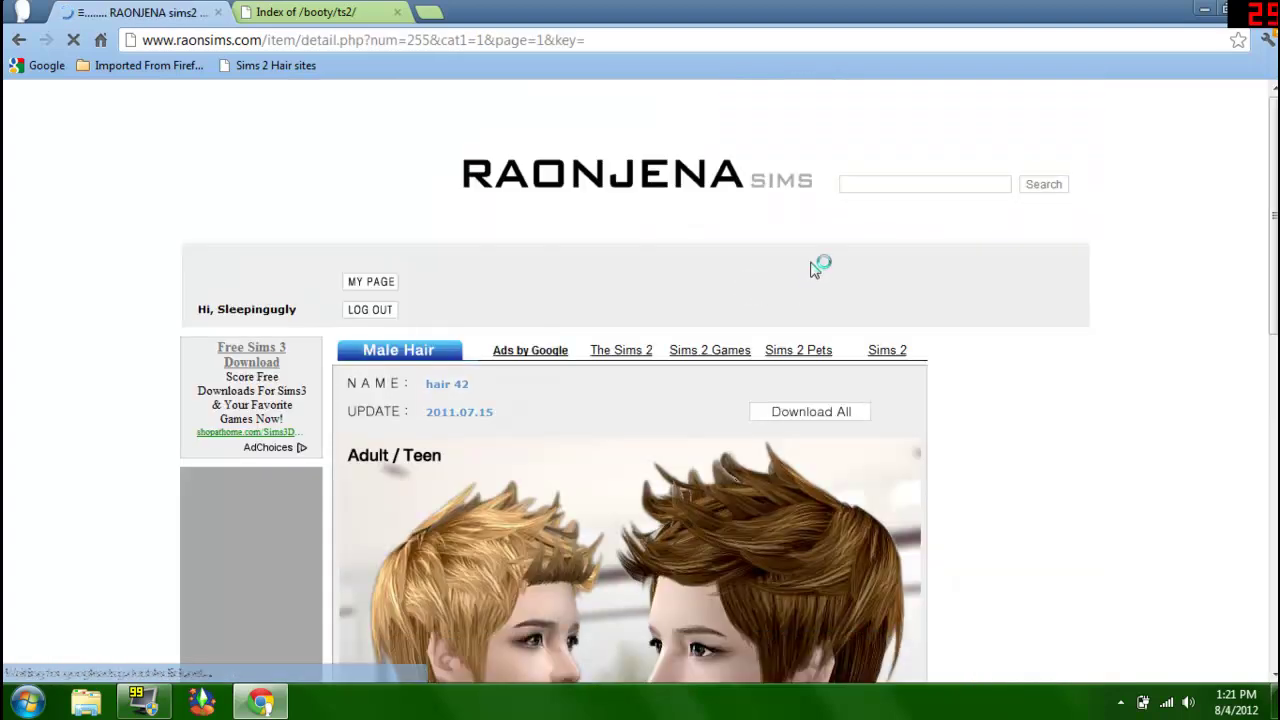
scroll(1273, 218, "down", 3)
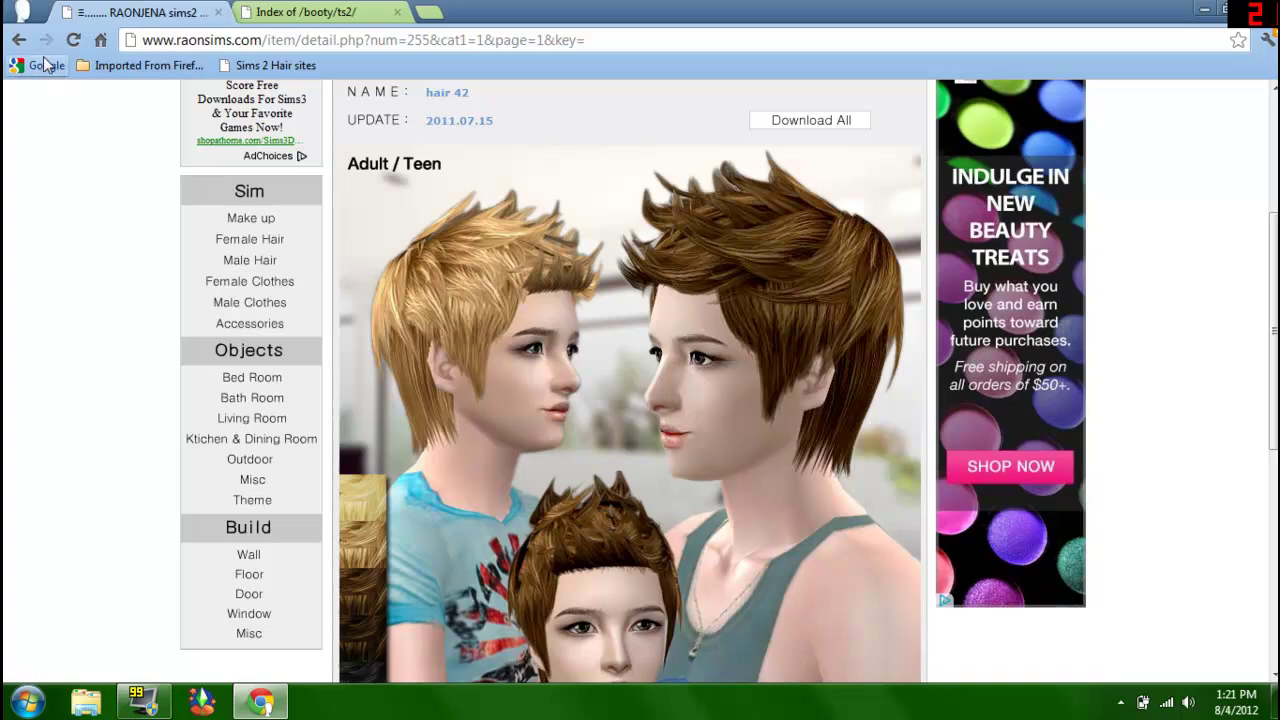
left_click(18, 40)
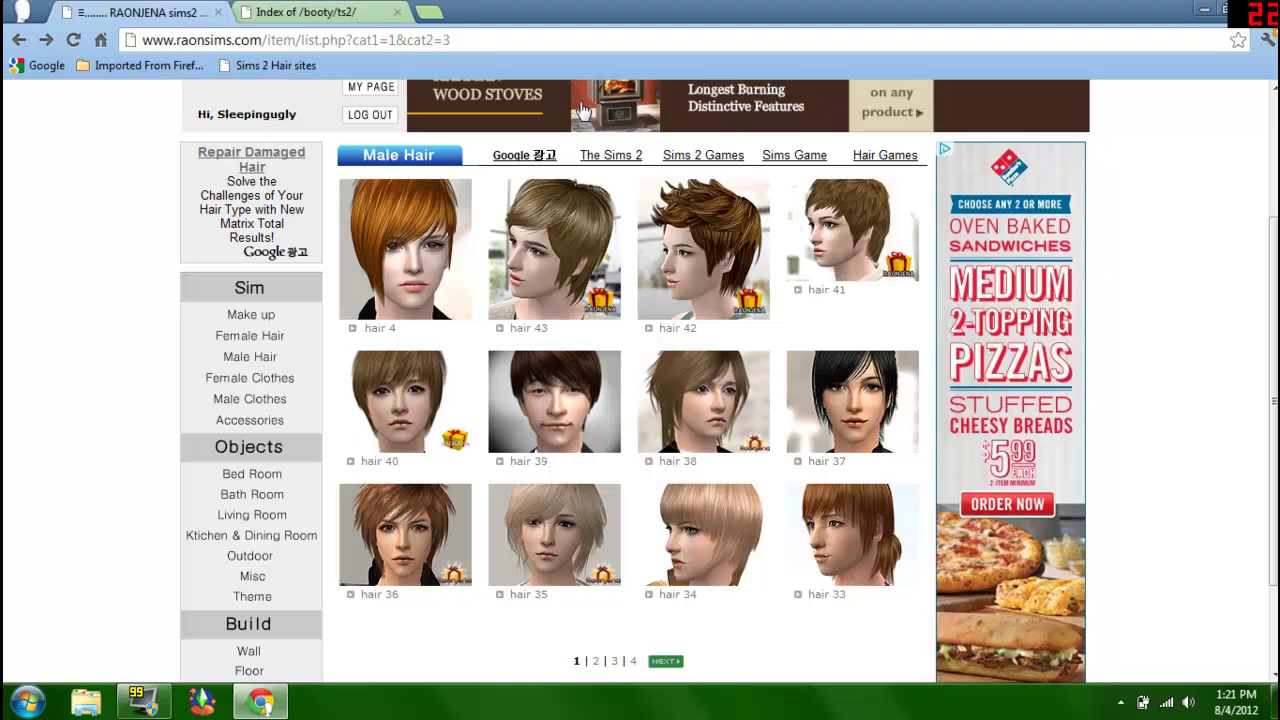
In the open /booty/ts2/ index, find the raonsims directory and open its malehair folder
left_click(325, 12)
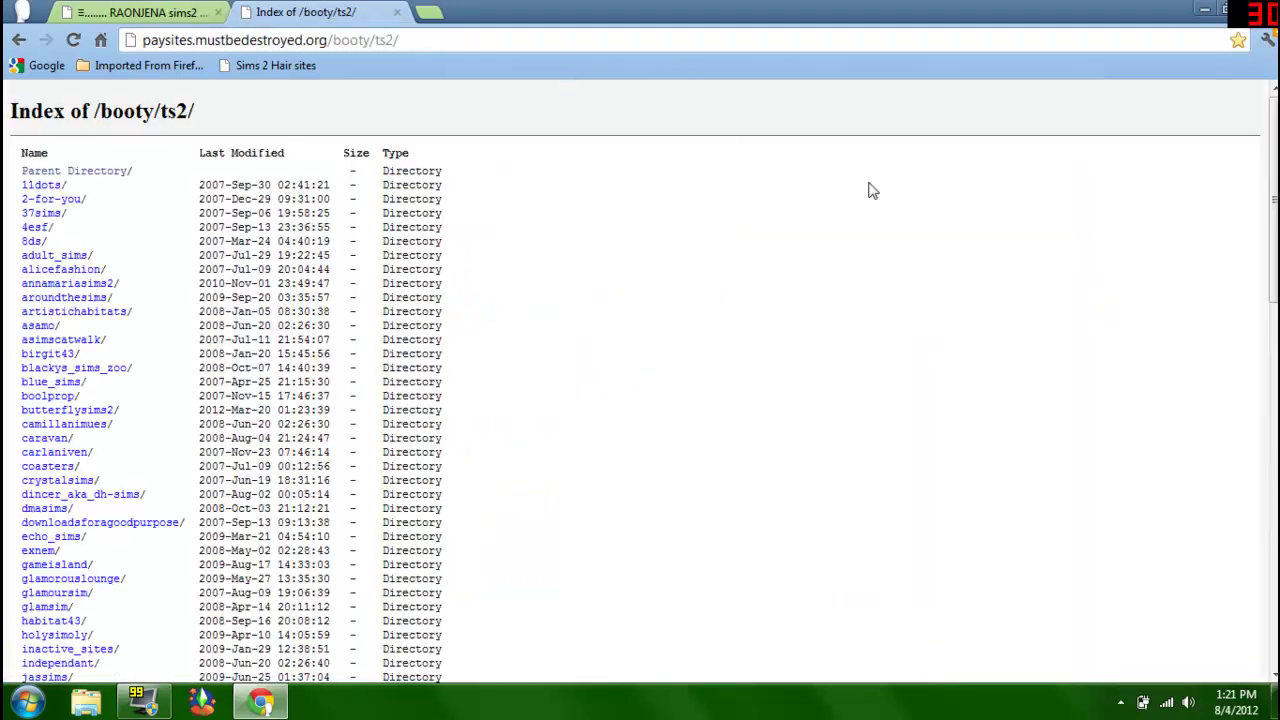
mouse_move(1274, 207)
left_mouse_down()
mouse_move(1274, 272)
mouse_move(1274, 207)
mouse_move(1274, 227)
left_mouse_up()
scroll(640, 380, "down", 6)
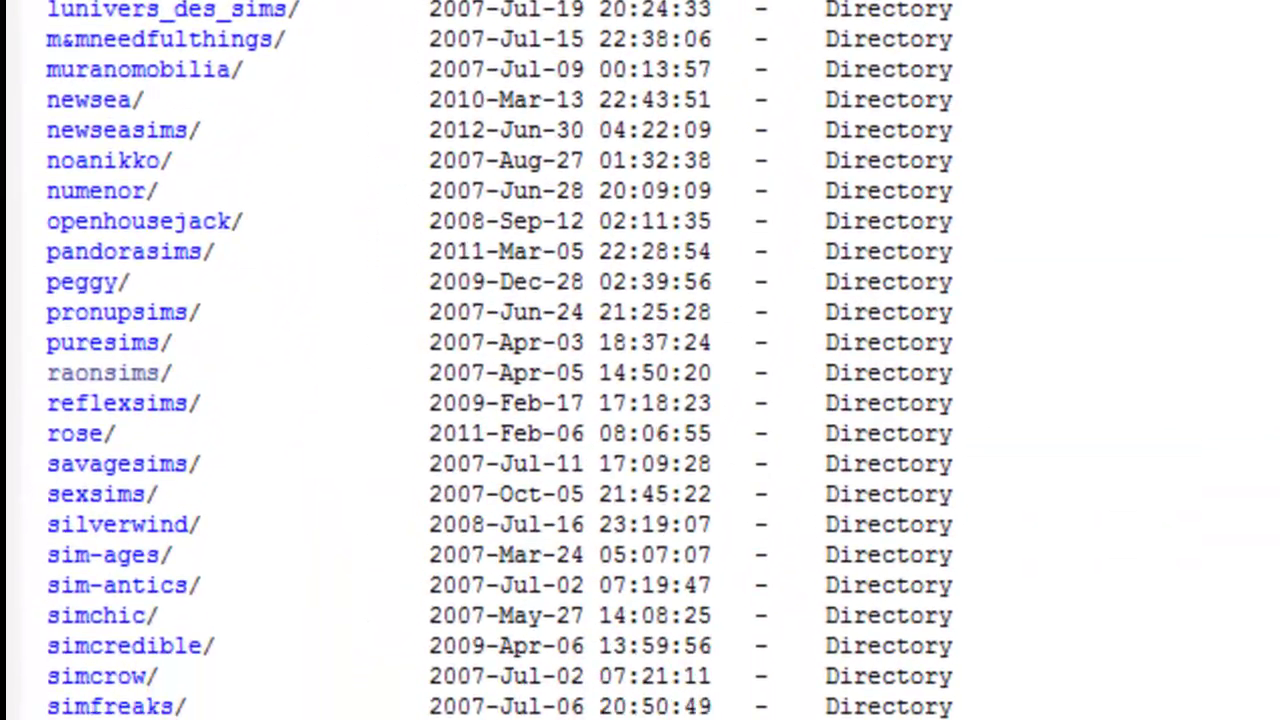
scroll(640, 360, "down", 3)
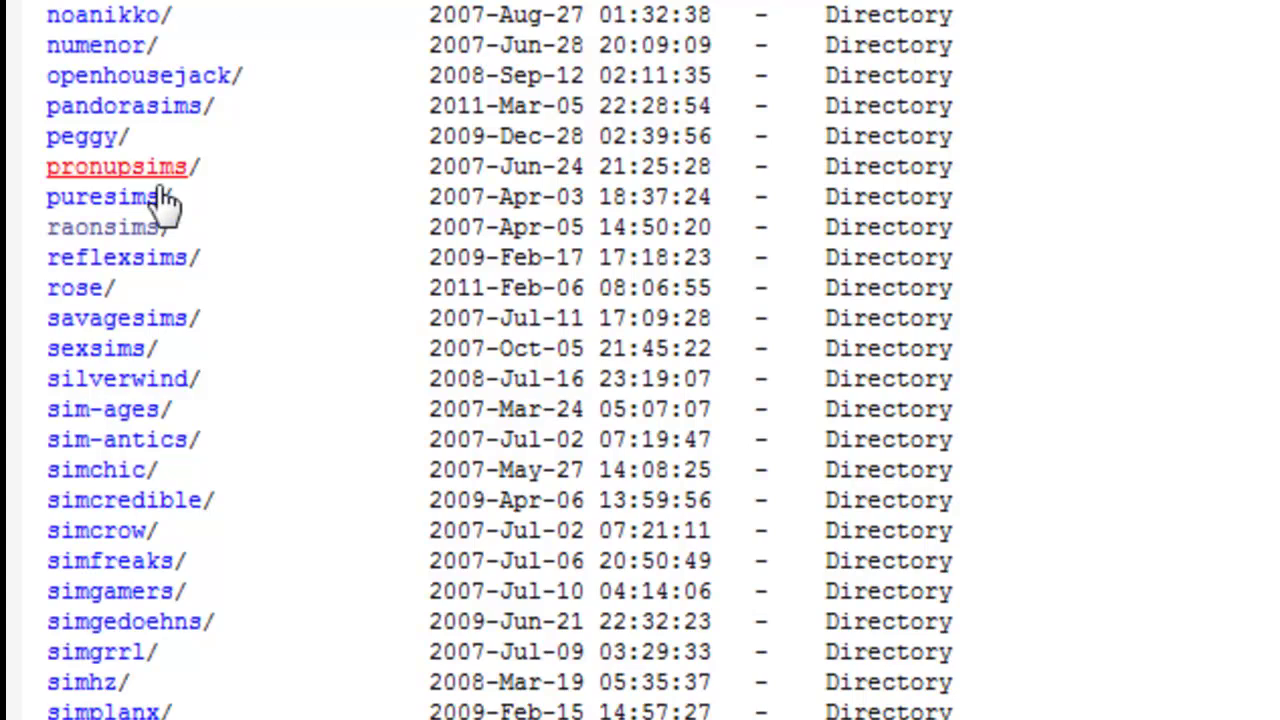
scroll(150, 400, "down", 1)
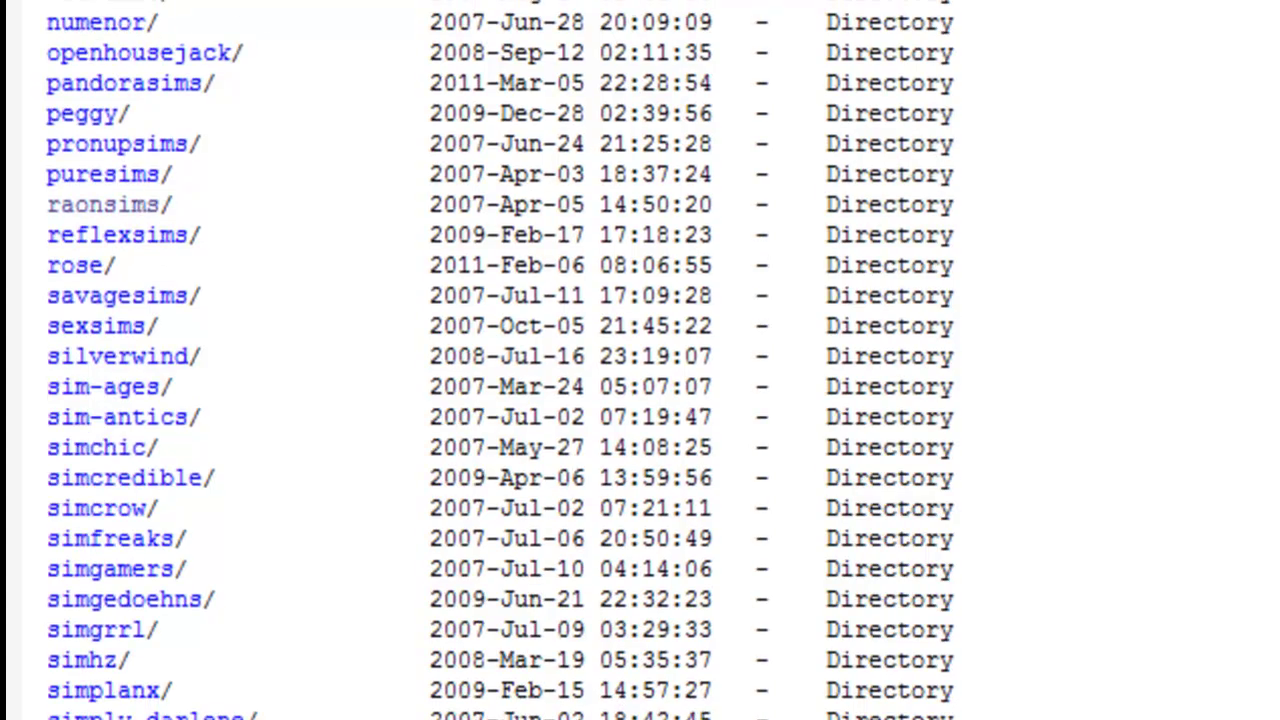
scroll(150, 400, "up", 3)
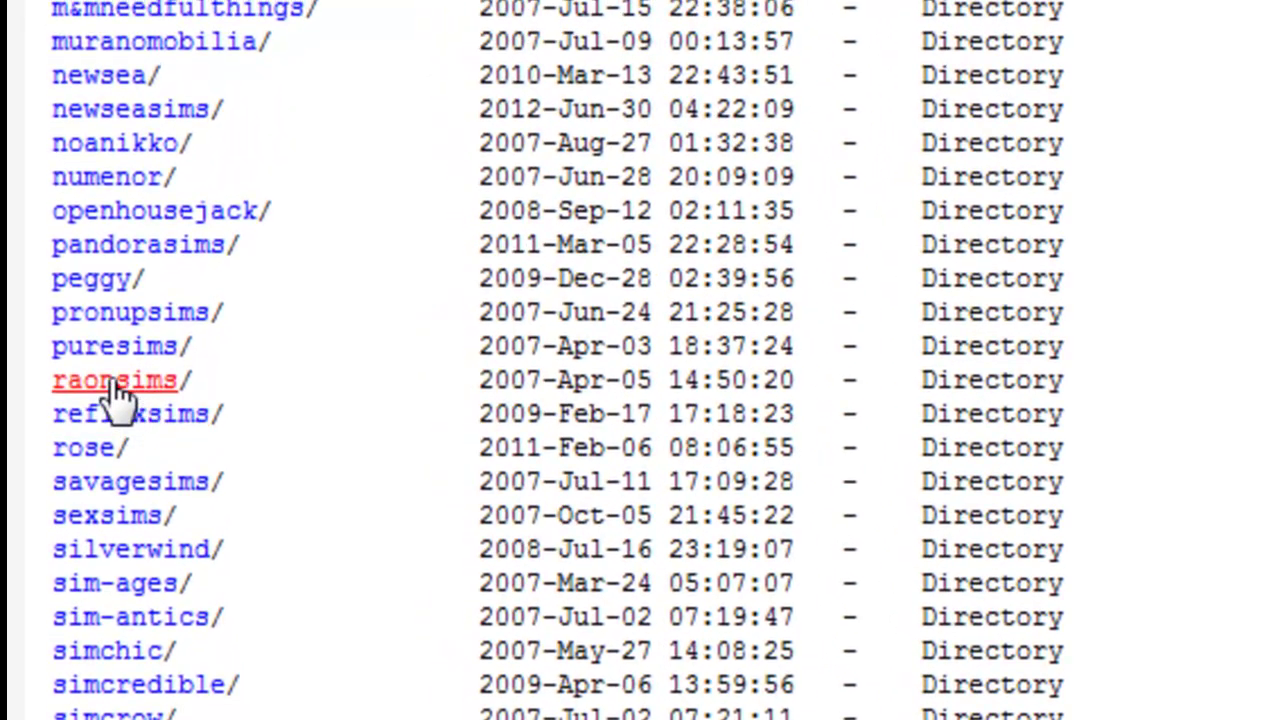
left_click(115, 385)
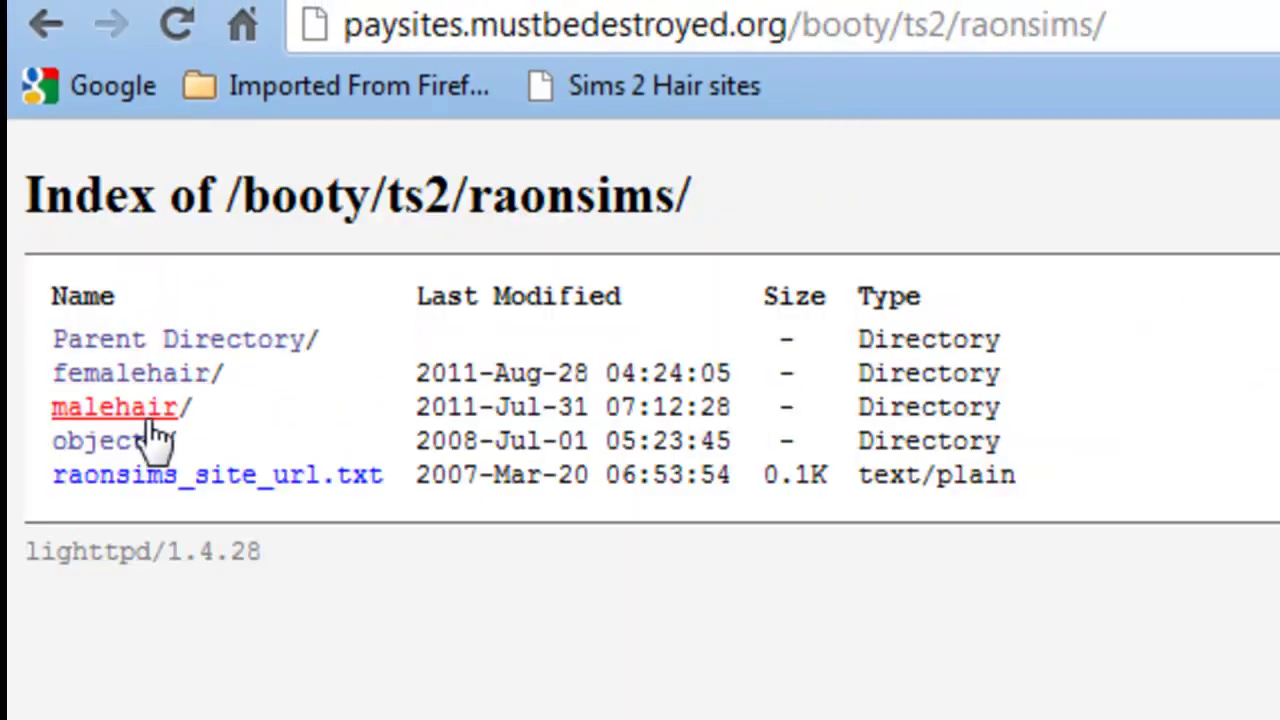
left_click(140, 416)
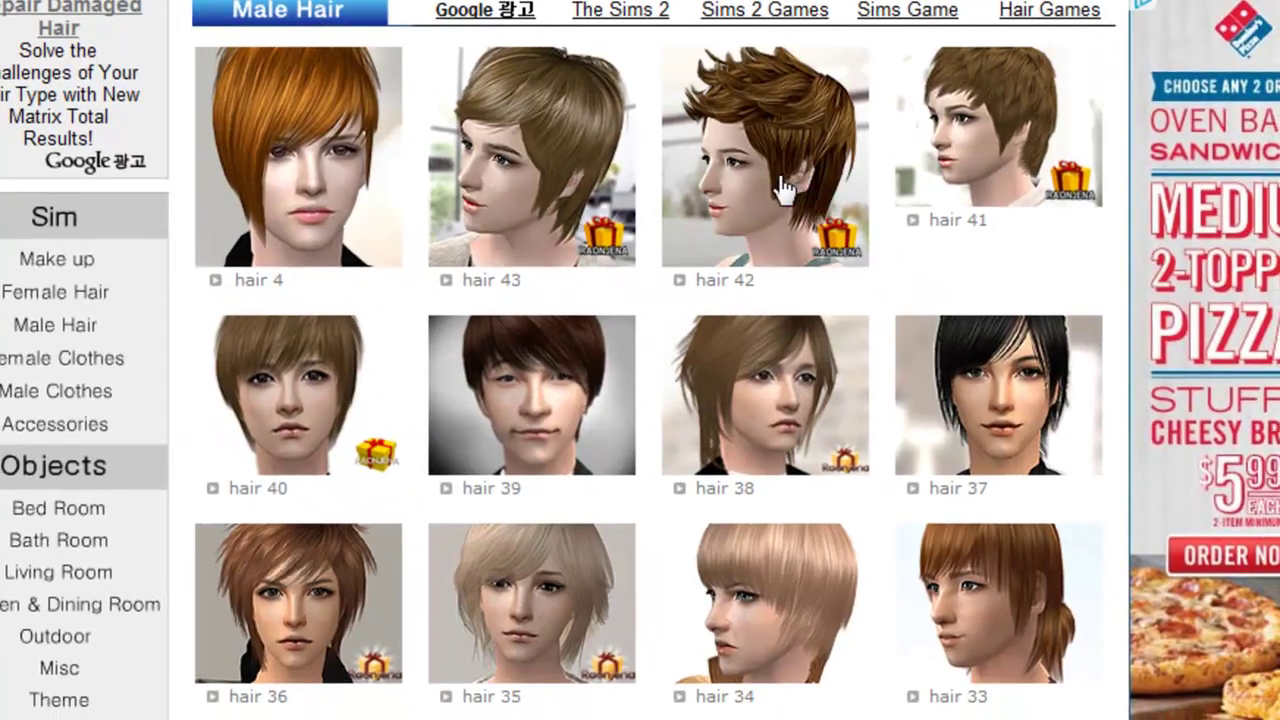
Check hair 42's preview on RAONJENA and open the matching image malehair42.jpg in the malehair directory
left_click(765, 155)
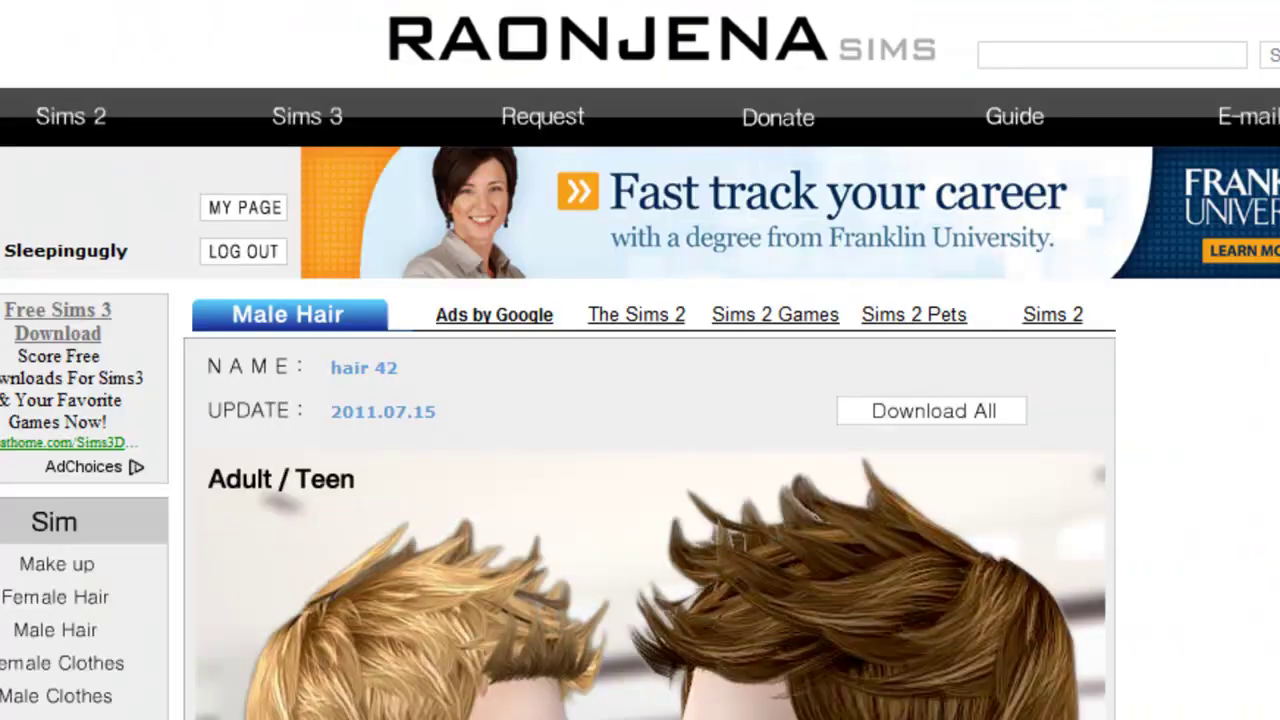
scroll(640, 360, "down", 10)
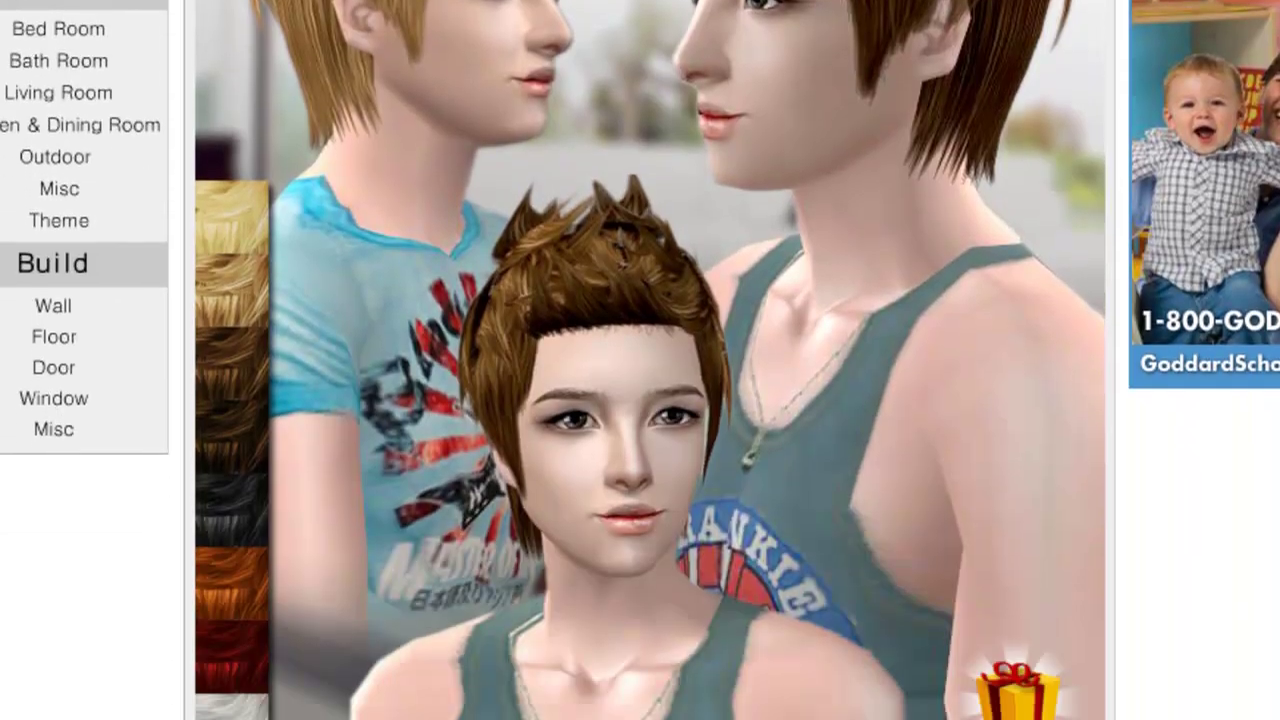
scroll(326, 71, "up", 9)
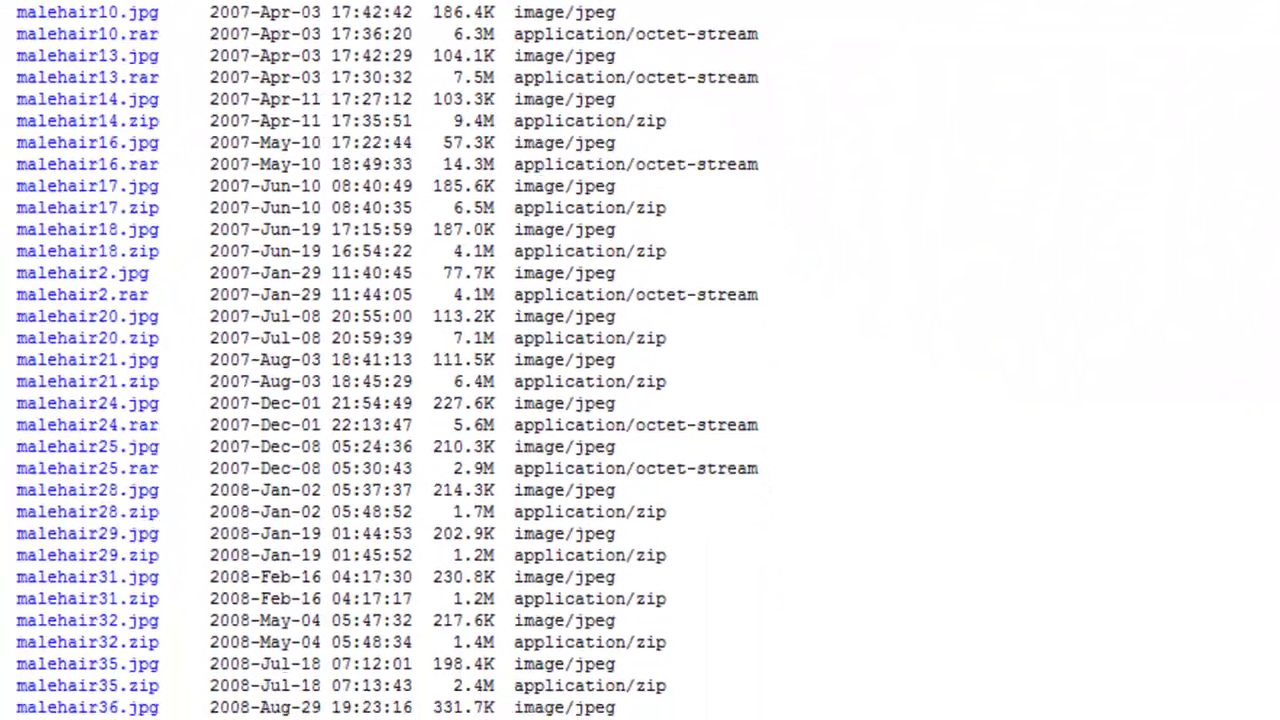
scroll(392, 360, "down", 5)
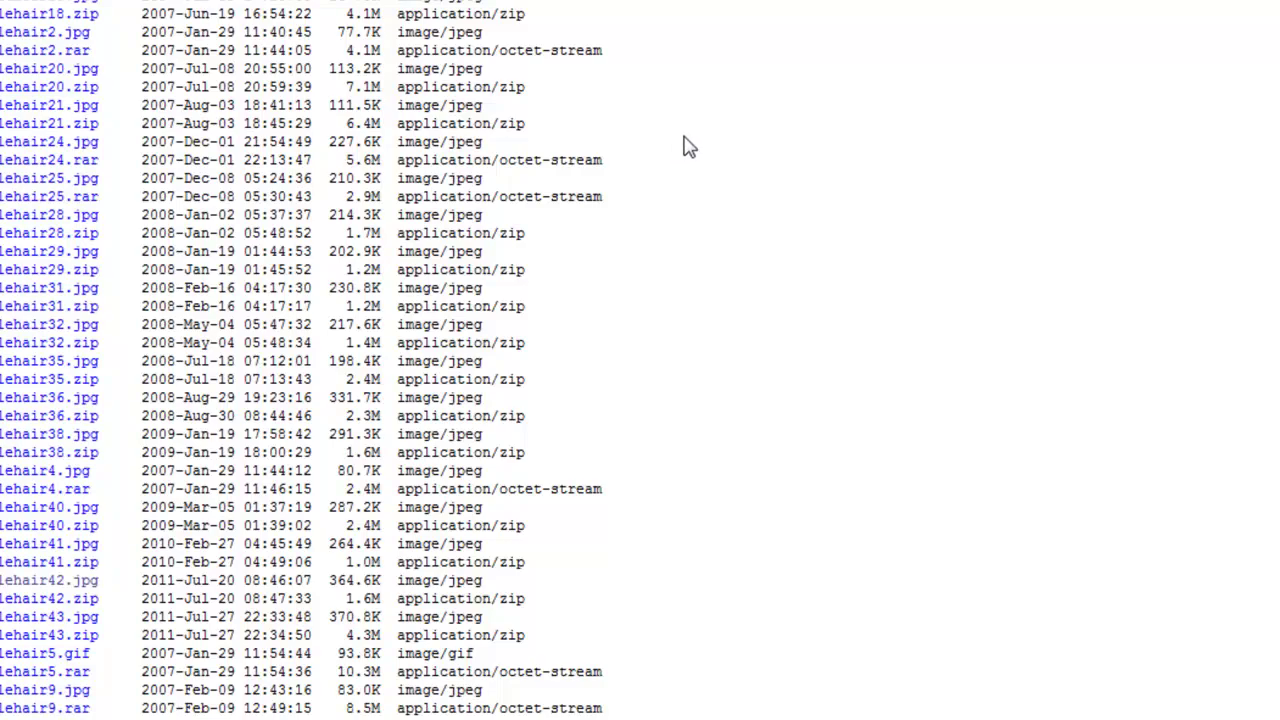
left_click(70, 580)
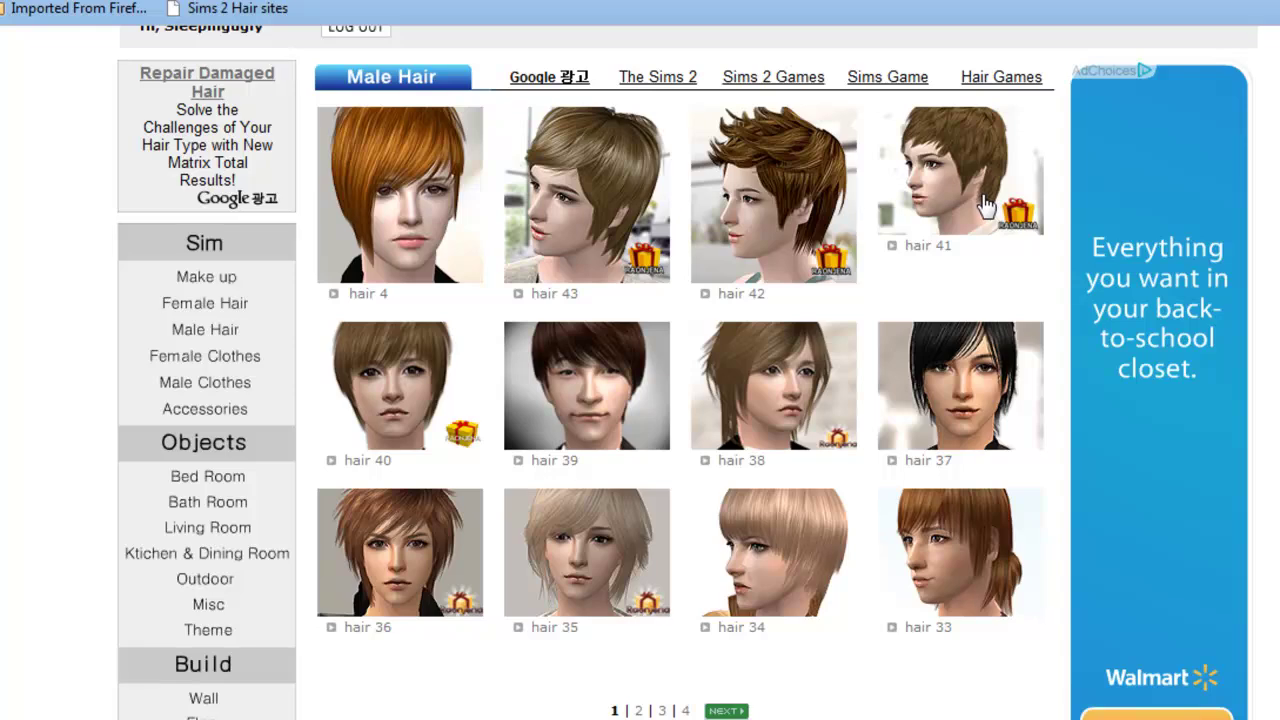
Open hair 41 from RAONJENA's Male Hair list, examine its previews, and try to download all its files
left_click(985, 207)
scroll(1143, 323, "down", 5)
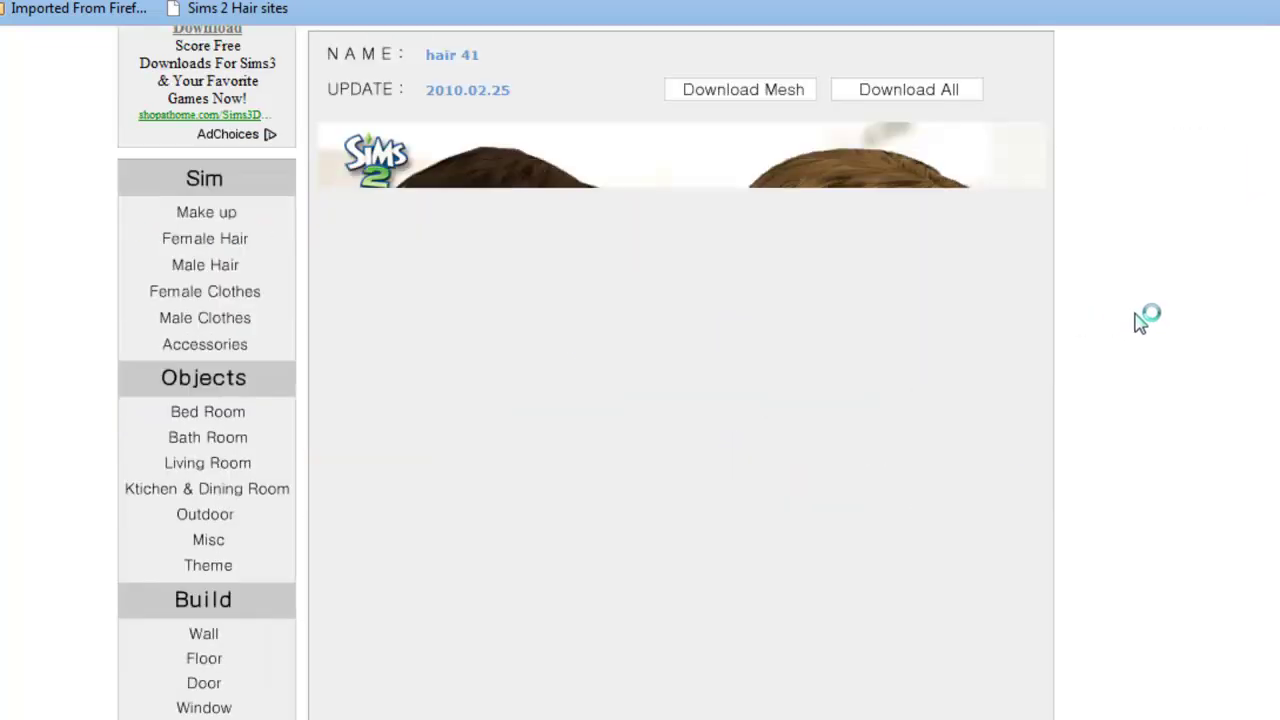
scroll(1141, 320, "down", 2)
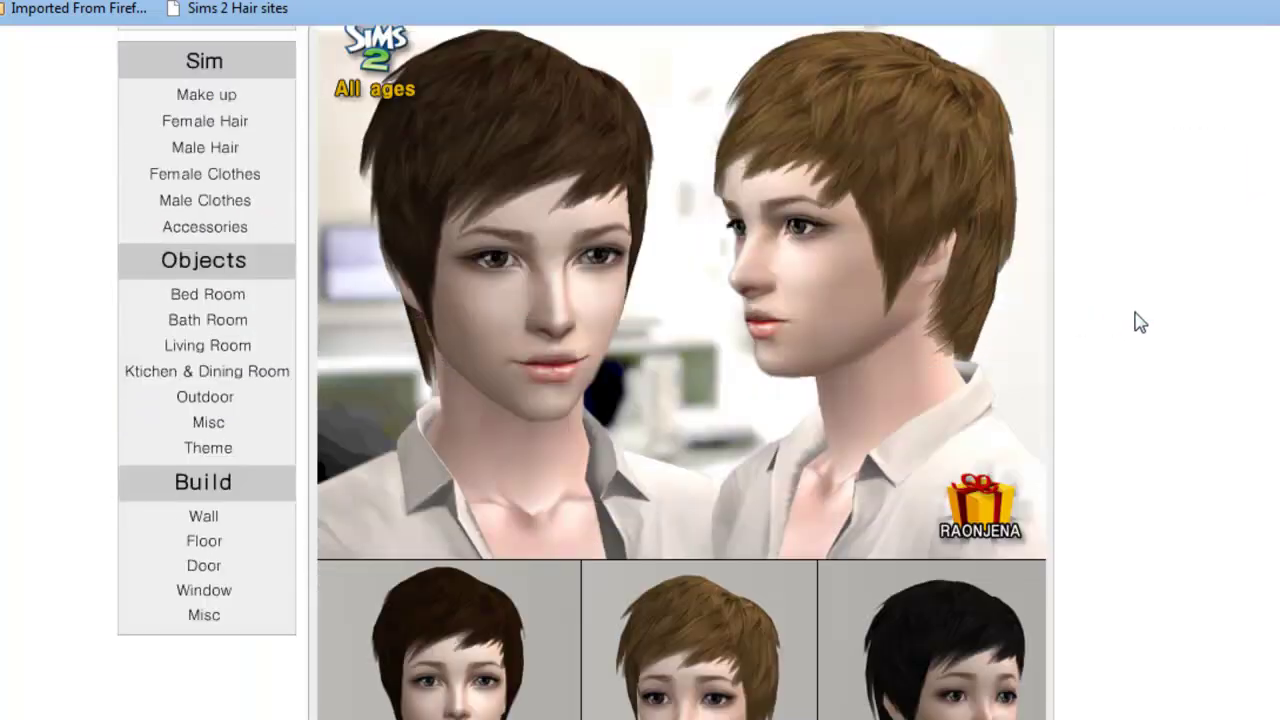
scroll(1141, 324, "down", 3)
scroll(1141, 324, "up", 5)
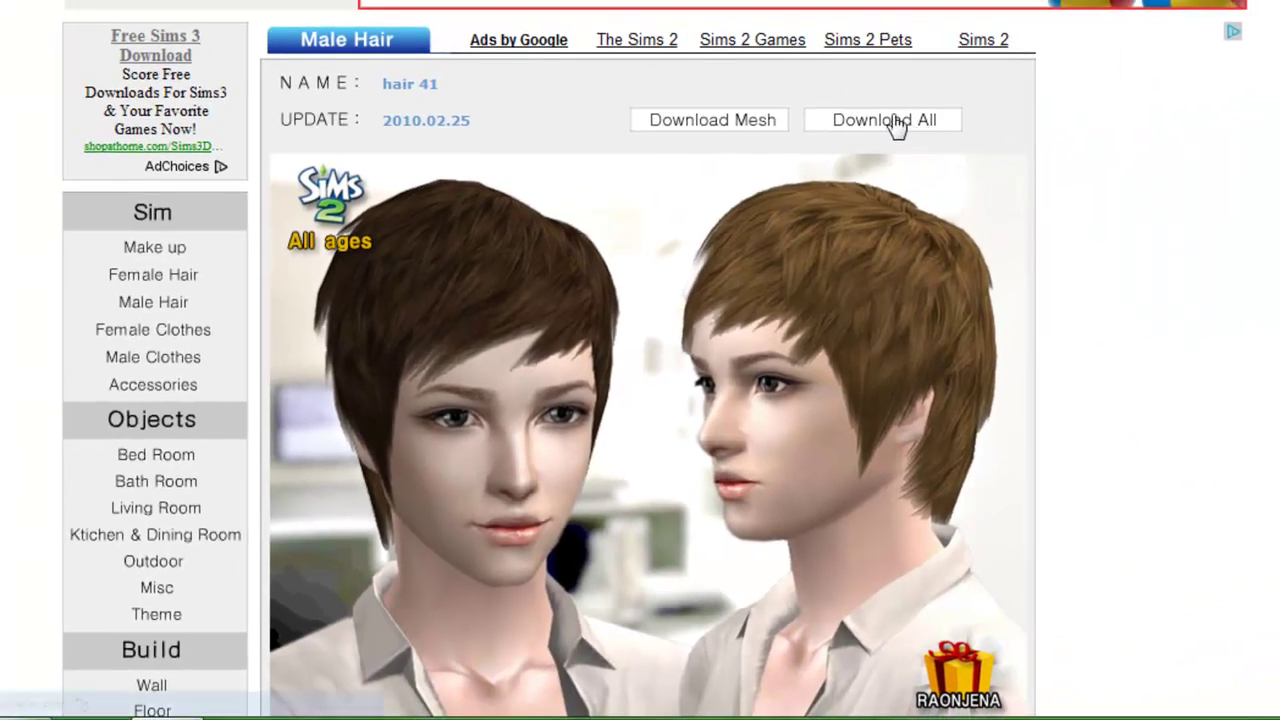
left_click(897, 124)
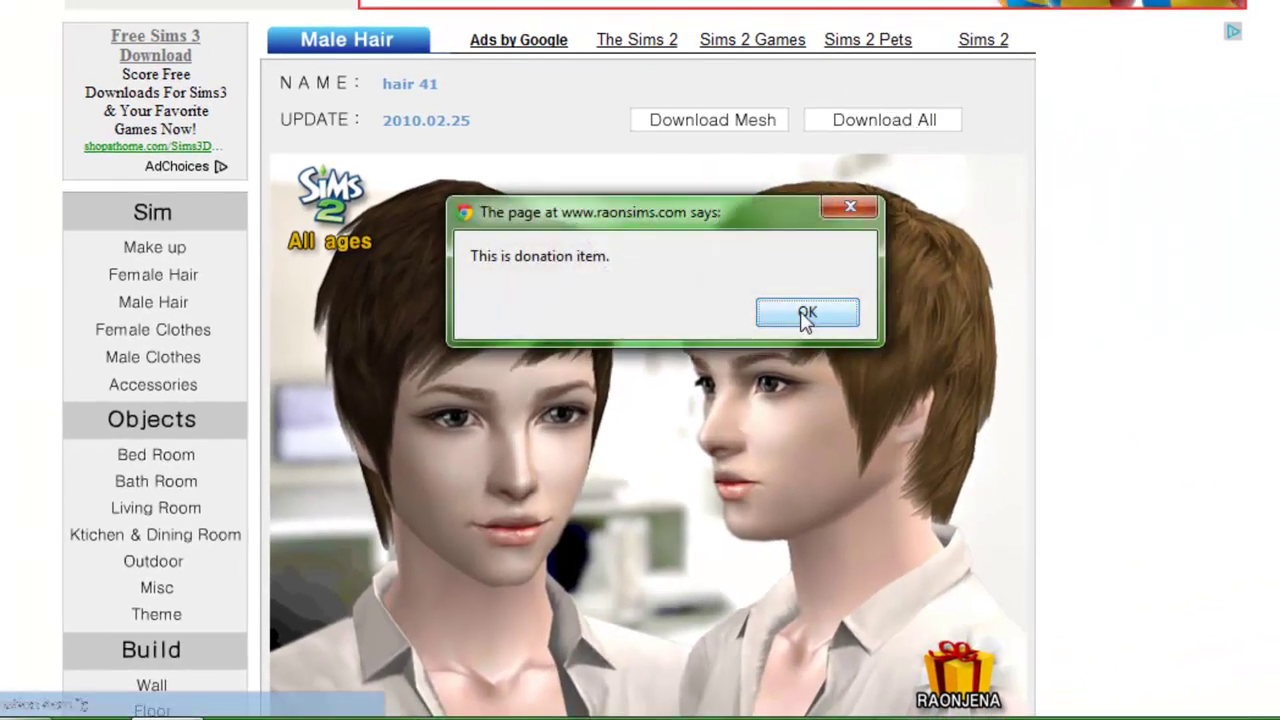
left_click(807, 316)
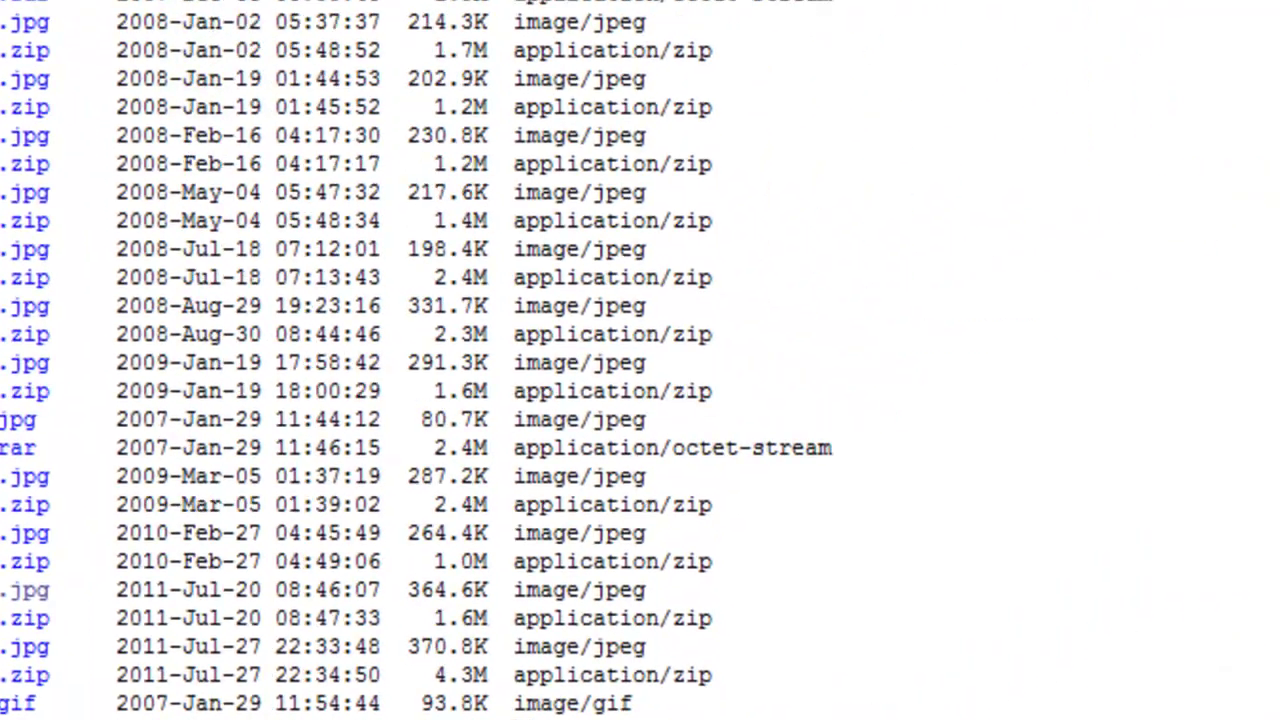
Open a Windows Explorer window and go to the EA Games folder in the Documents library
key("super+e")
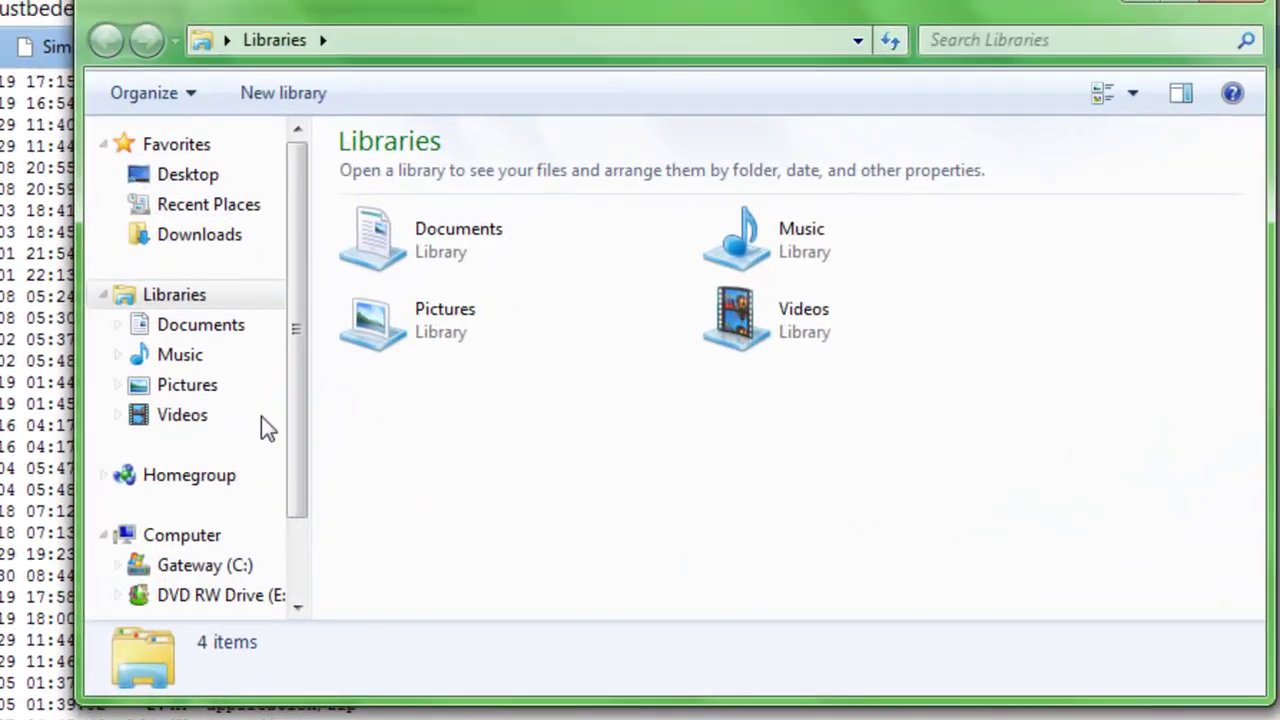
left_click(272, 334)
double_click(384, 374)
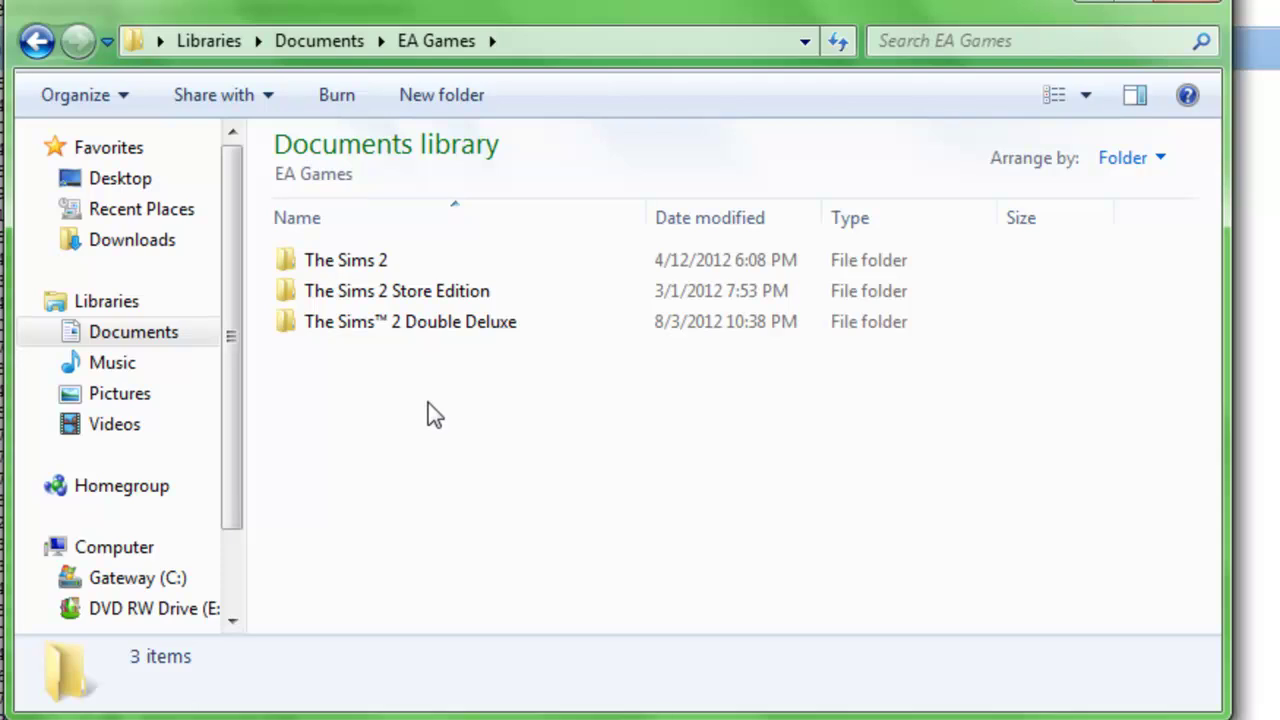
Look inside The Sims 2 Double Deluxe folder and return to the EA Games folder
double_click(445, 333)
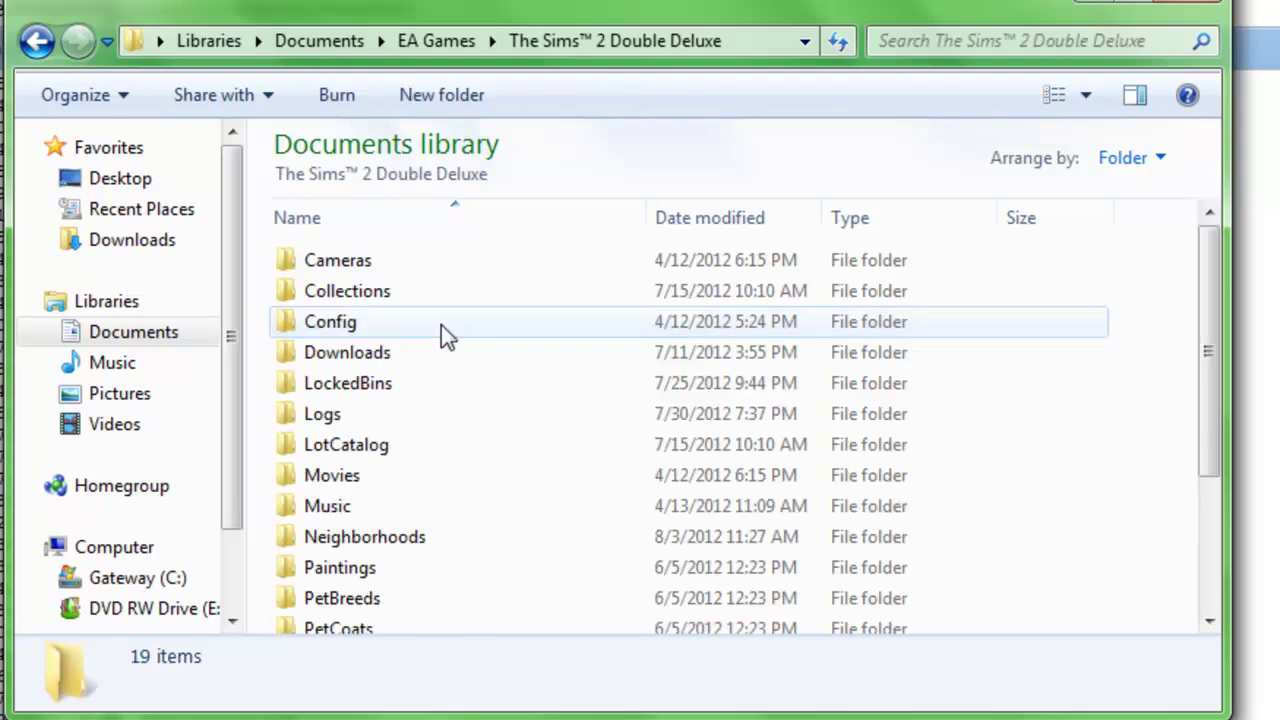
left_click(33, 38)
left_click(569, 489)
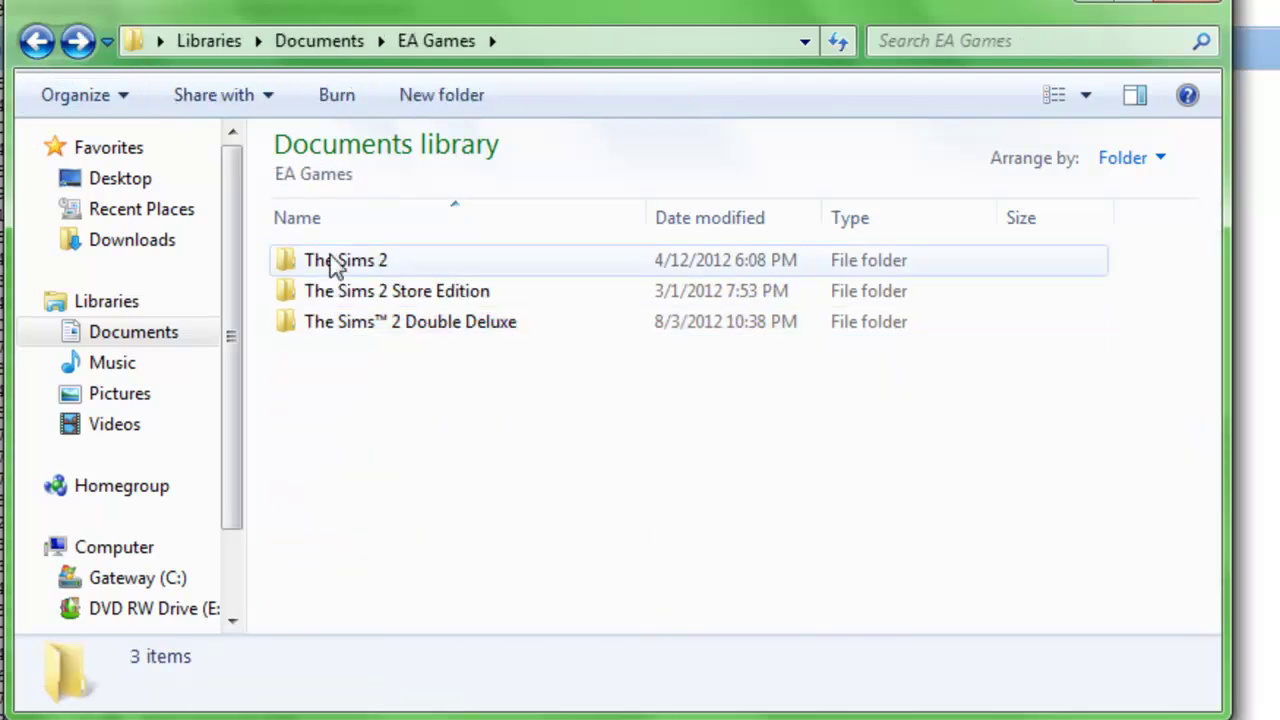
Look inside The Sims 2 folder and go back to the EA Games folder
mouse_move(398, 277)
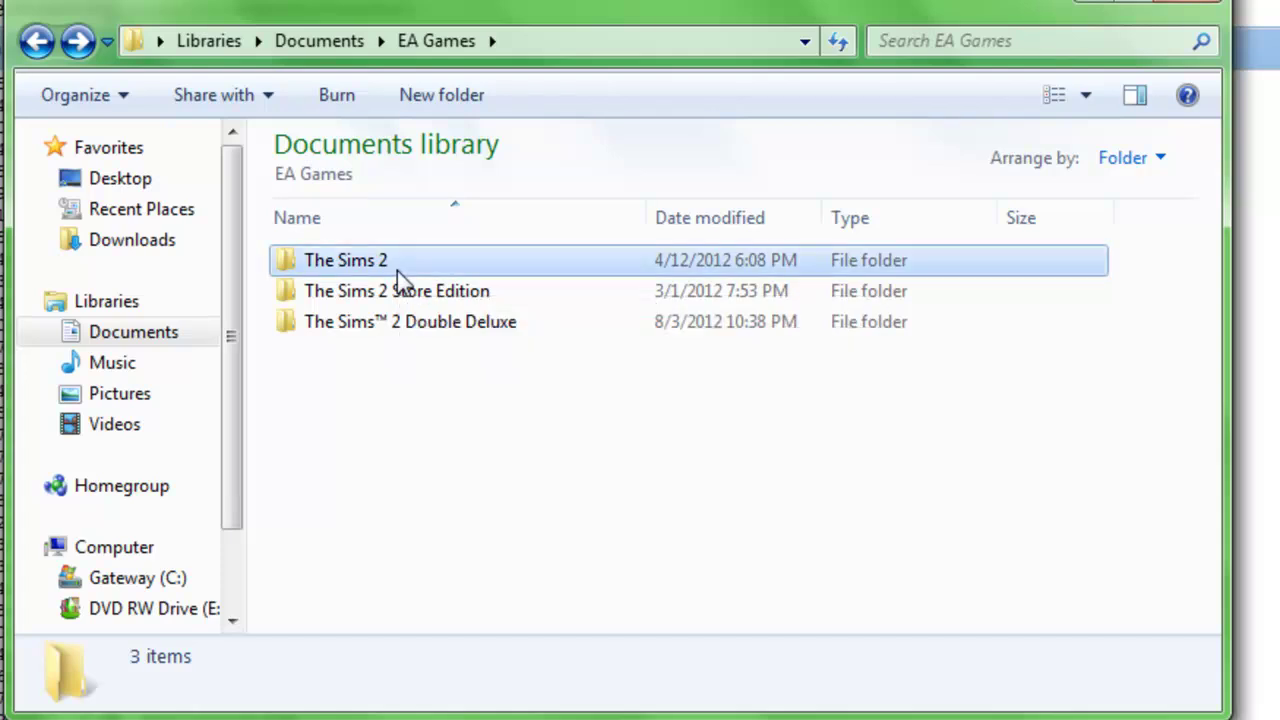
double_click(398, 262)
left_click(40, 42)
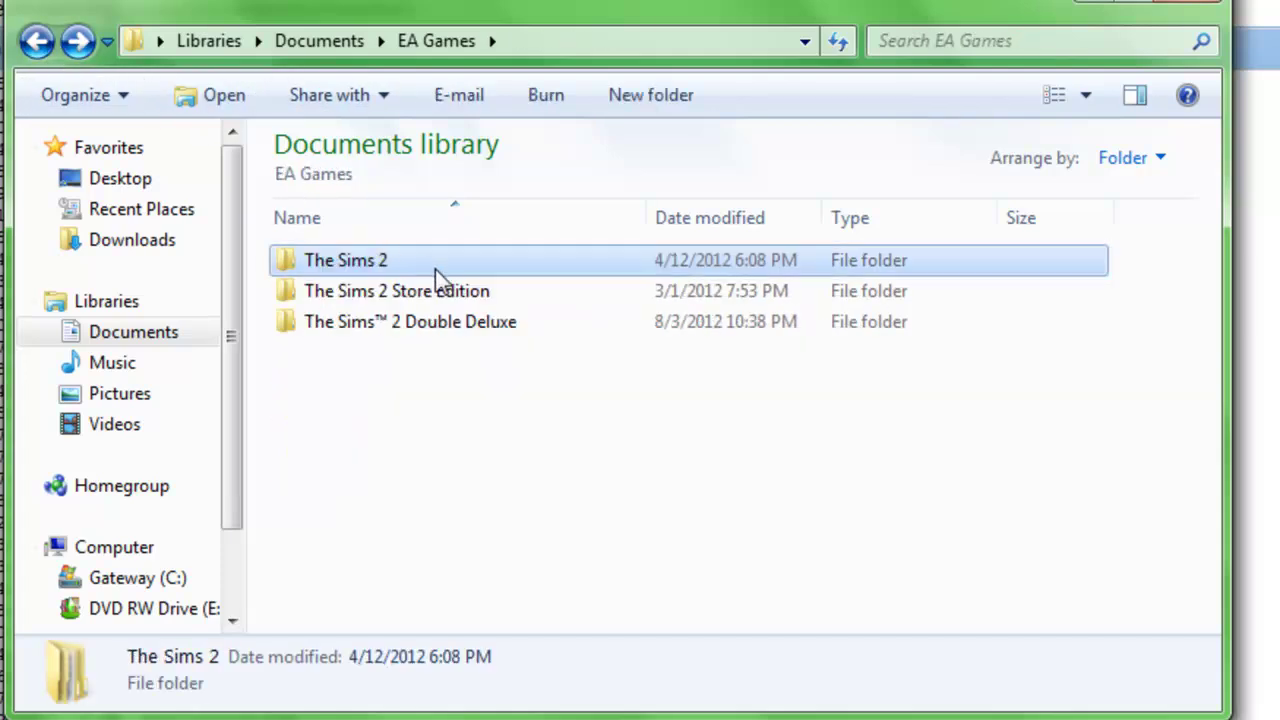
Open The Sims 2 Double Deluxe folder and view the choices for creating a new folder in it without adding one
double_click(447, 324)
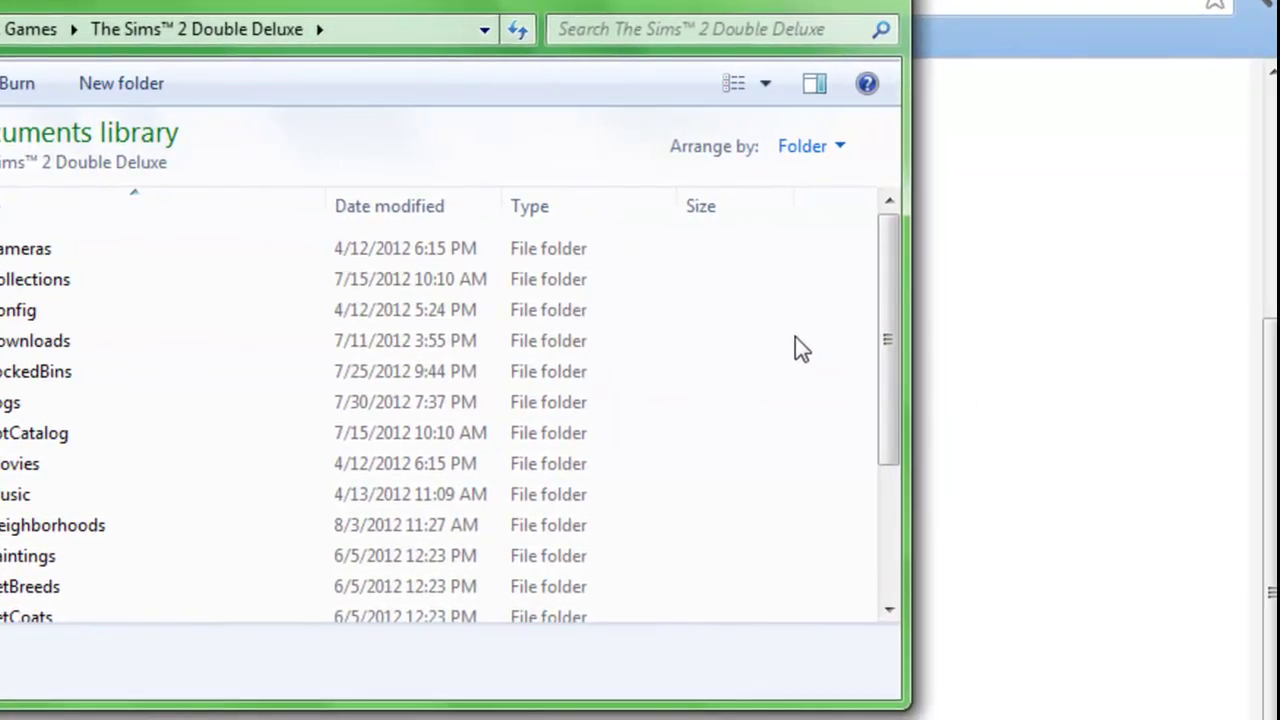
right_click(800, 348)
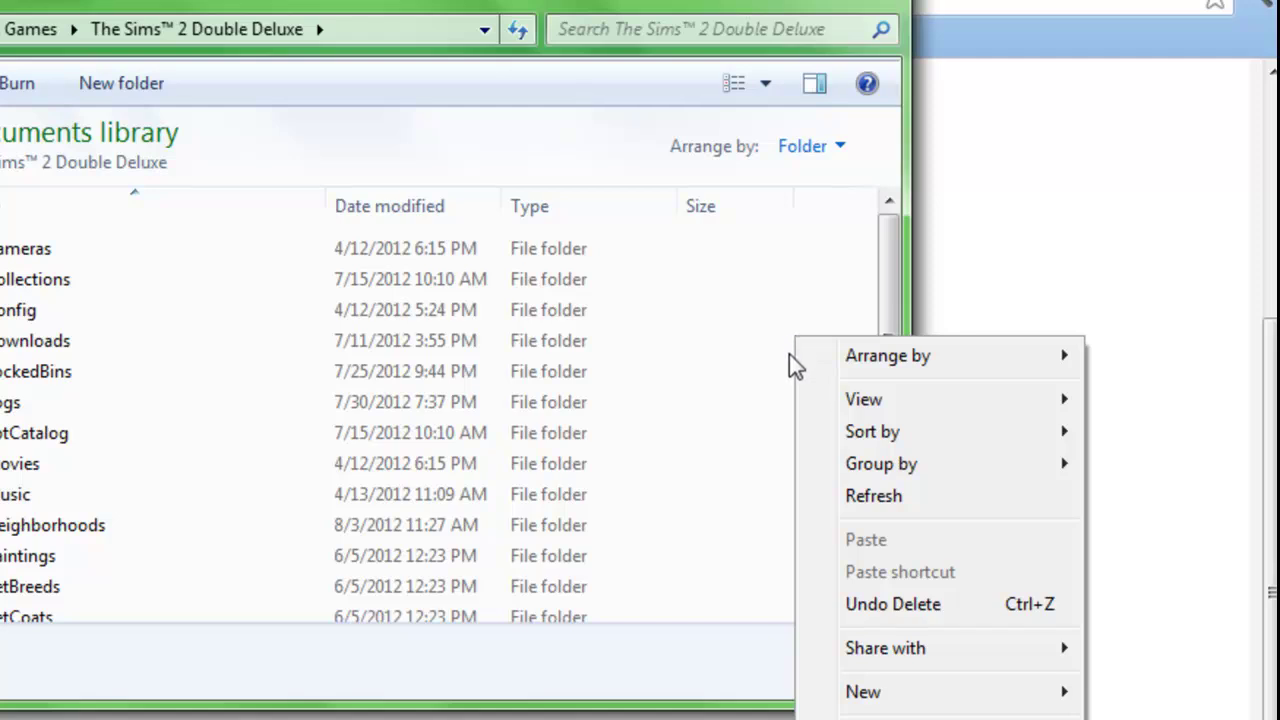
mouse_move(823, 700)
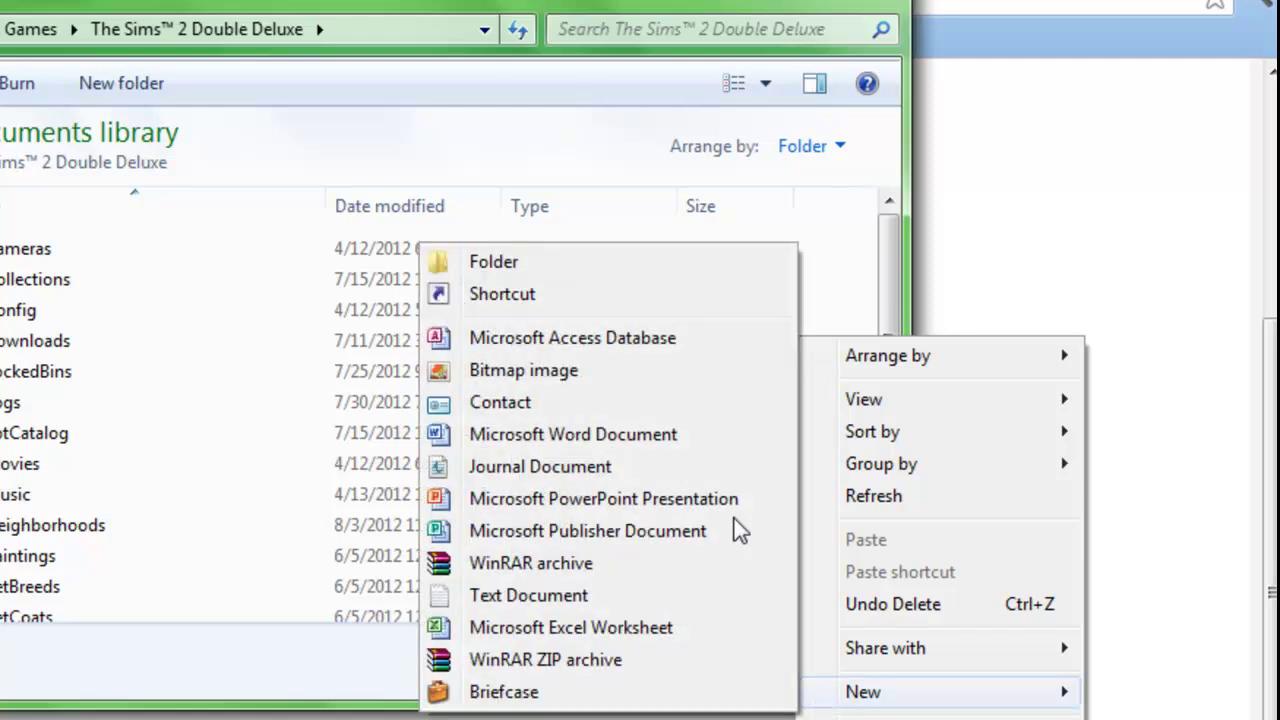
left_click(823, 250)
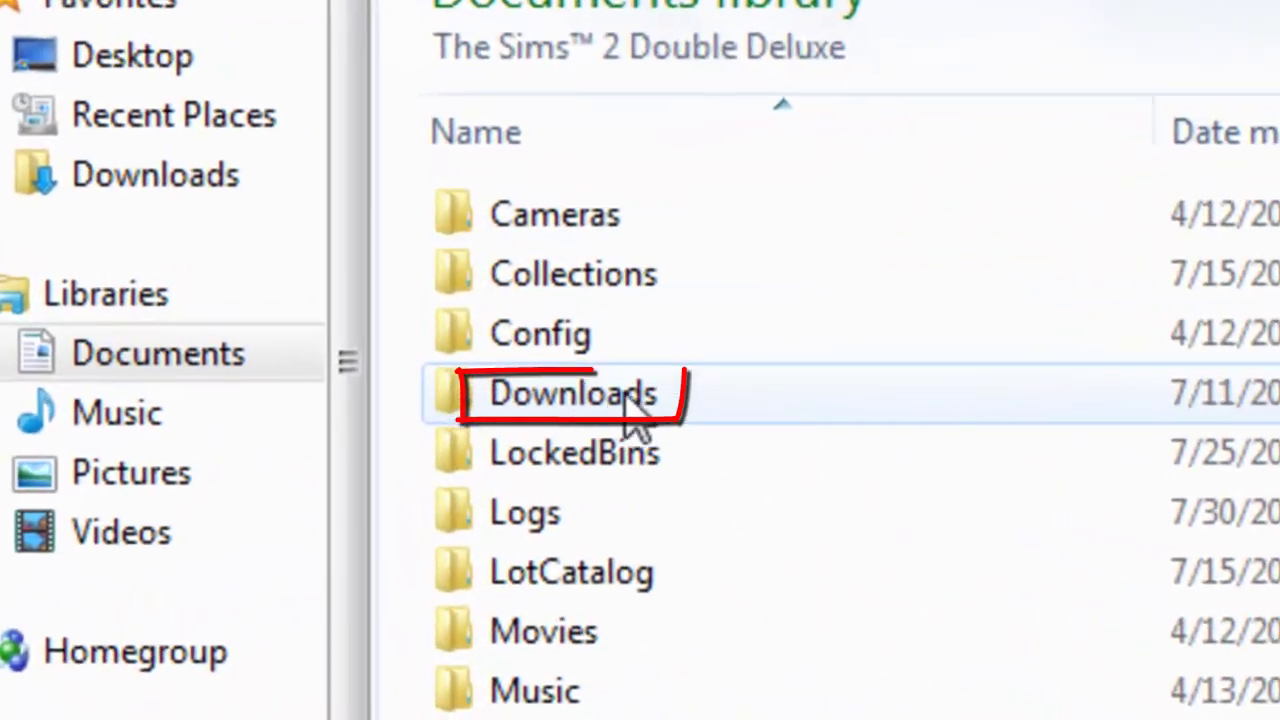
Open the Downloads folder inside The Sims 2 Double Deluxe and open the downloaded malehair41.zip archive
mouse_move(731, 411)
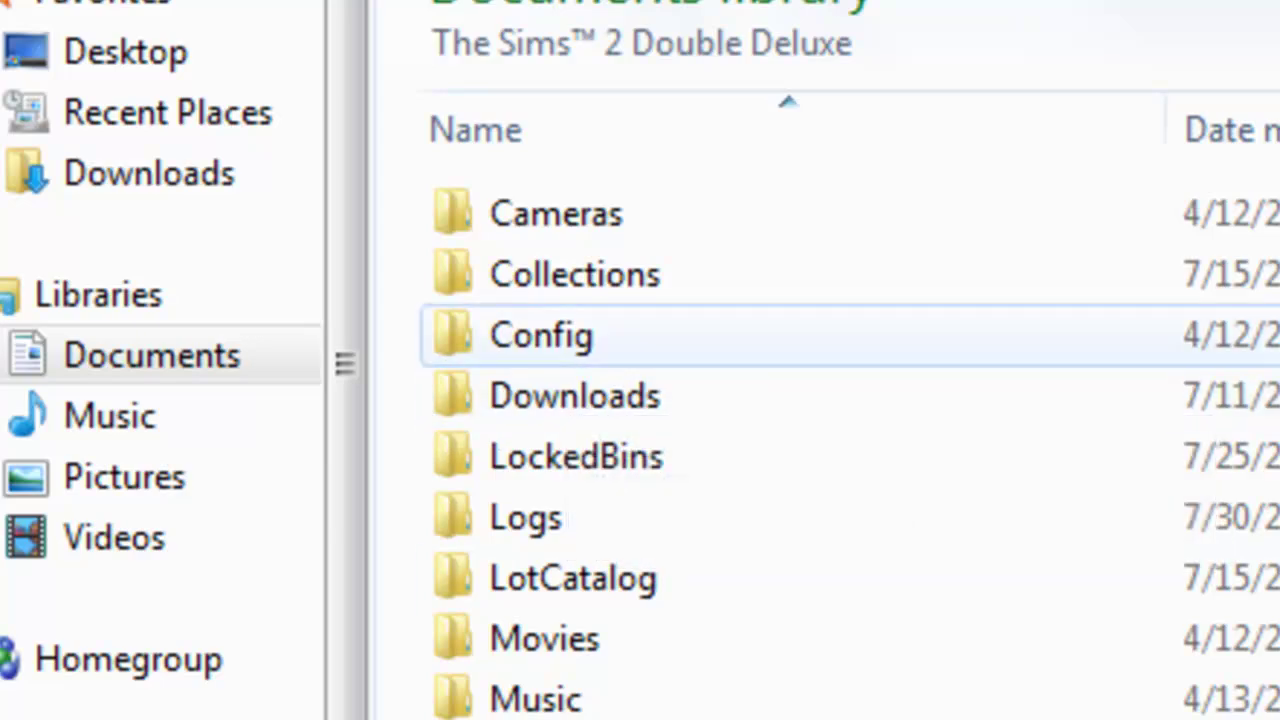
double_click(1255, 368)
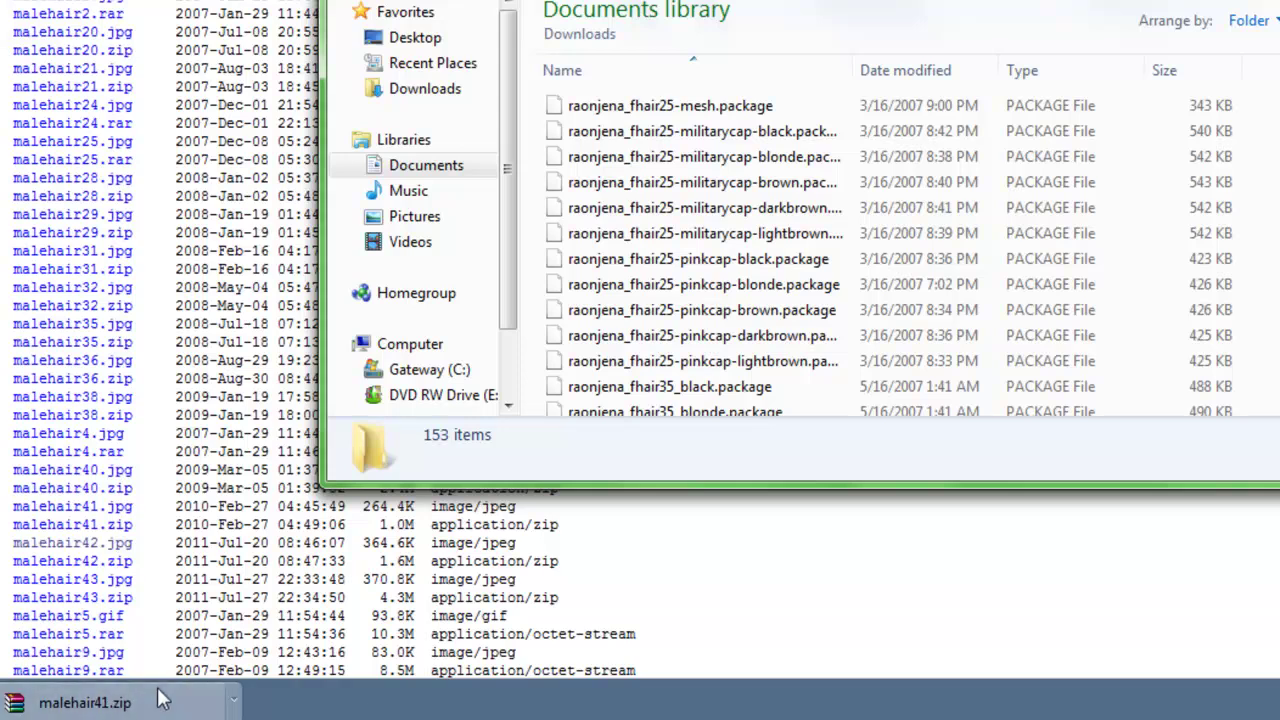
left_click(118, 705)
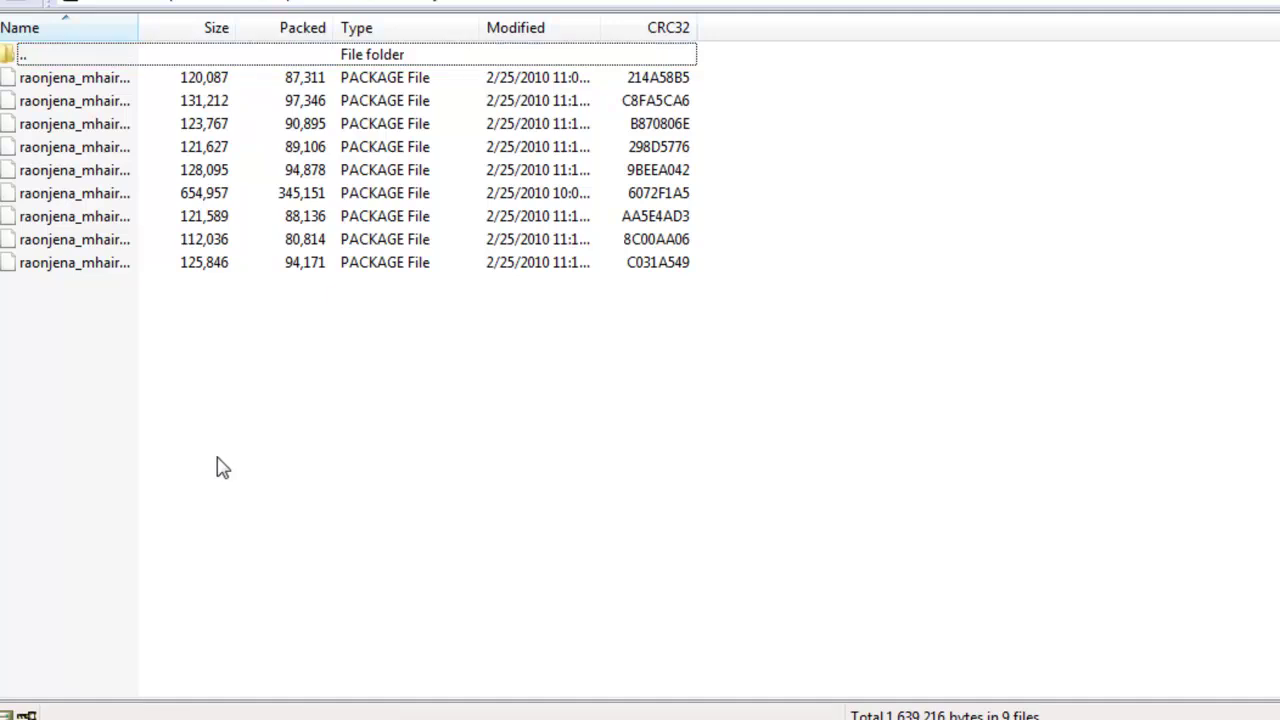
left_click(952, 304)
Copy all package files from malehair41.zip into the game's Downloads folder, check the folder and close its window
left_click_drag(313, 356, 162, 74)
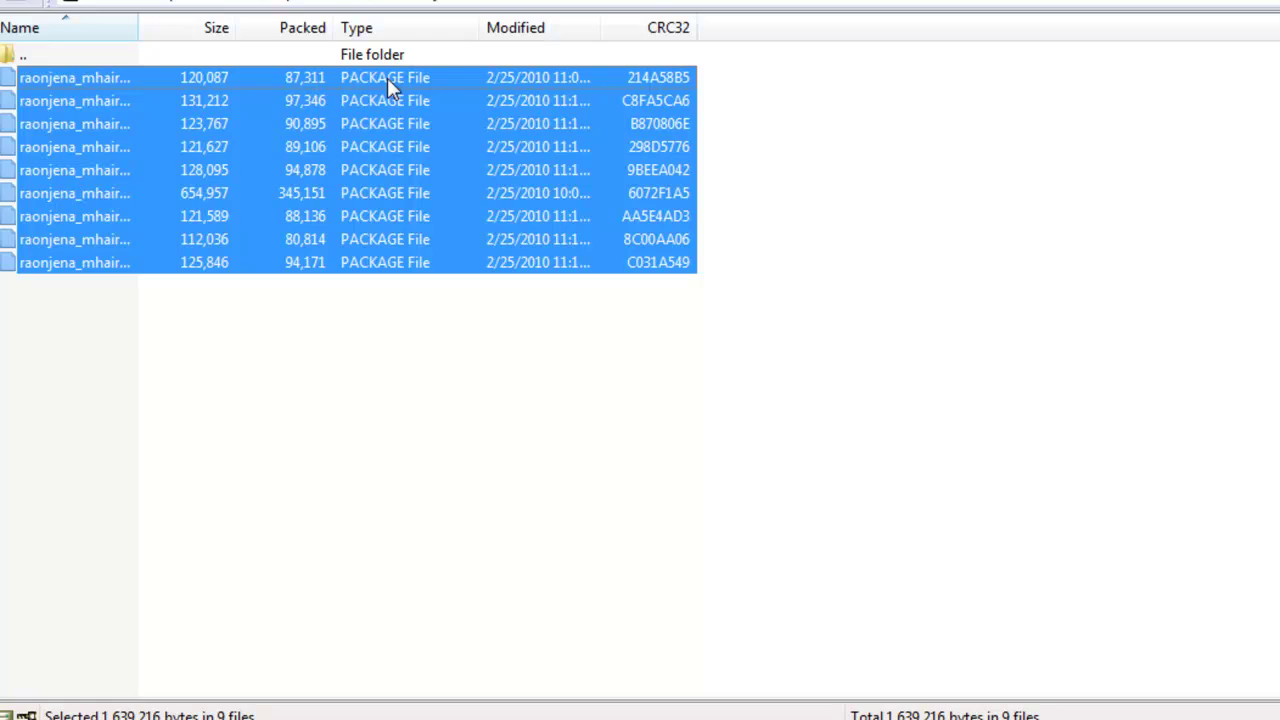
left_click_drag(387, 78, 900, 260)
left_click_drag(998, 460, 1042, 487)
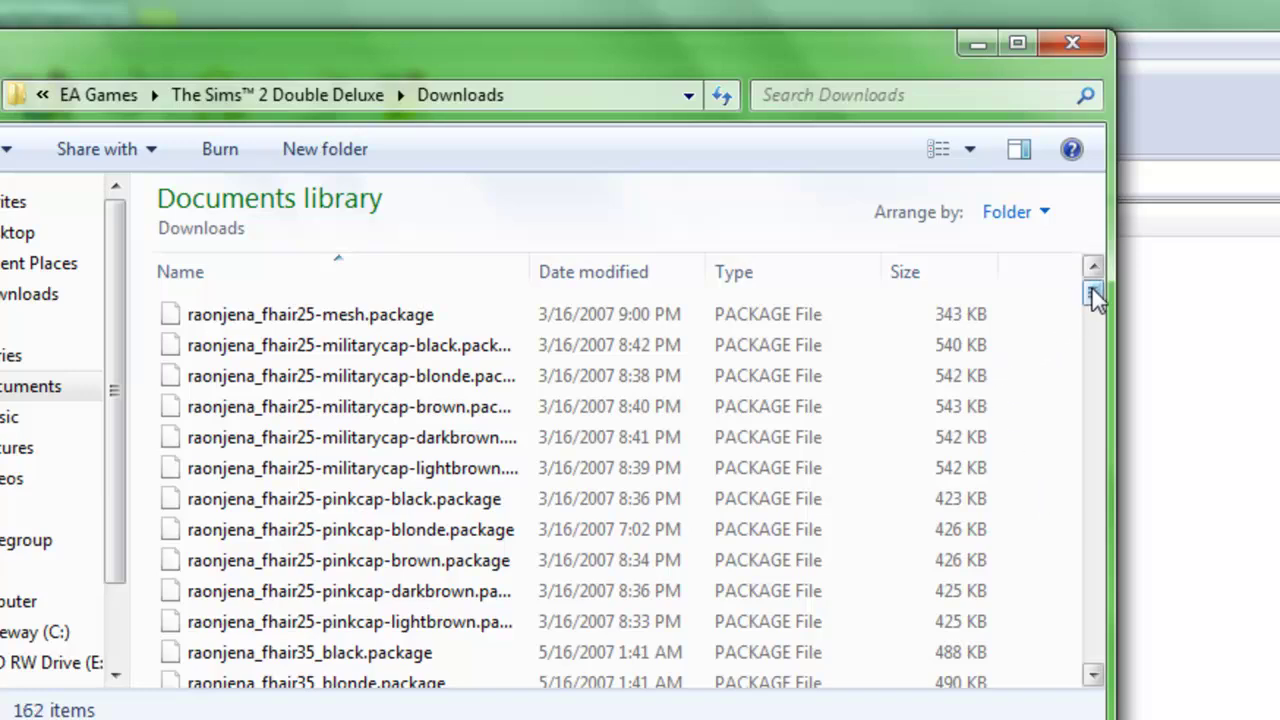
mouse_move(1091, 288)
left_mouse_down()
mouse_move(1098, 664)
mouse_move(1096, 302)
mouse_move(1163, 466)
mouse_move(1146, 671)
mouse_move(1120, 602)
mouse_move(1103, 279)
left_mouse_up()
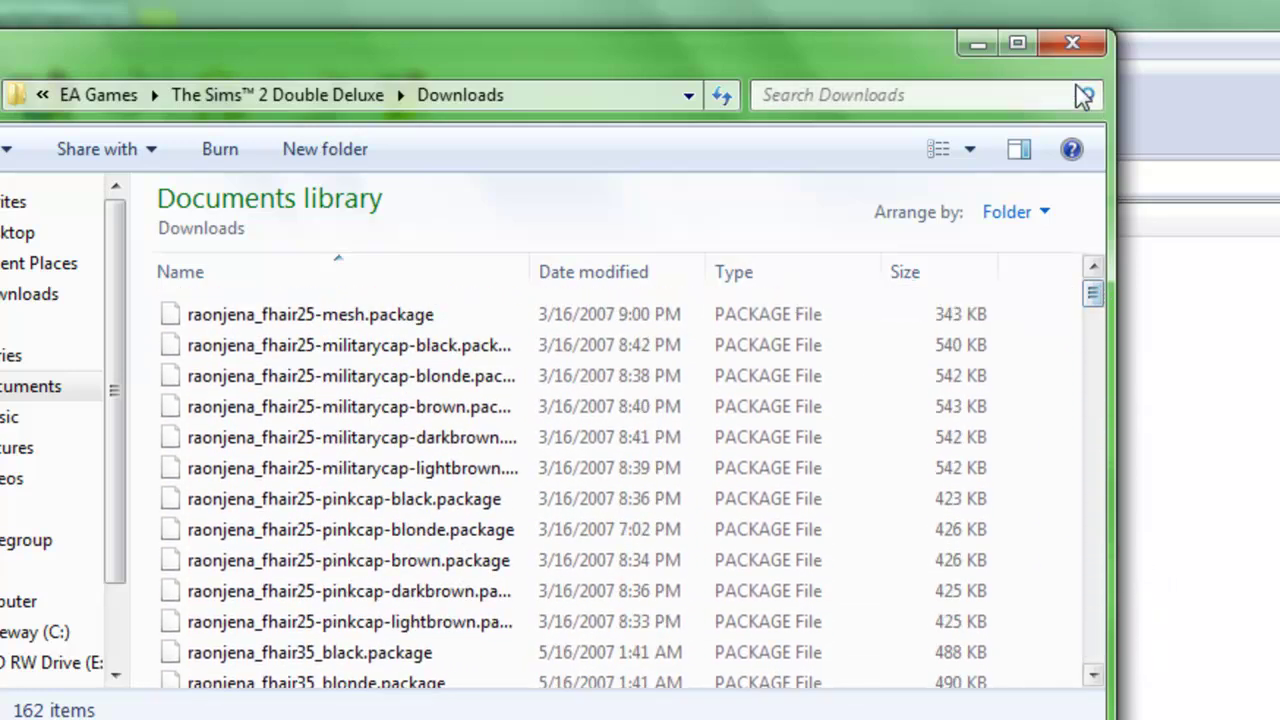
left_click(1066, 42)
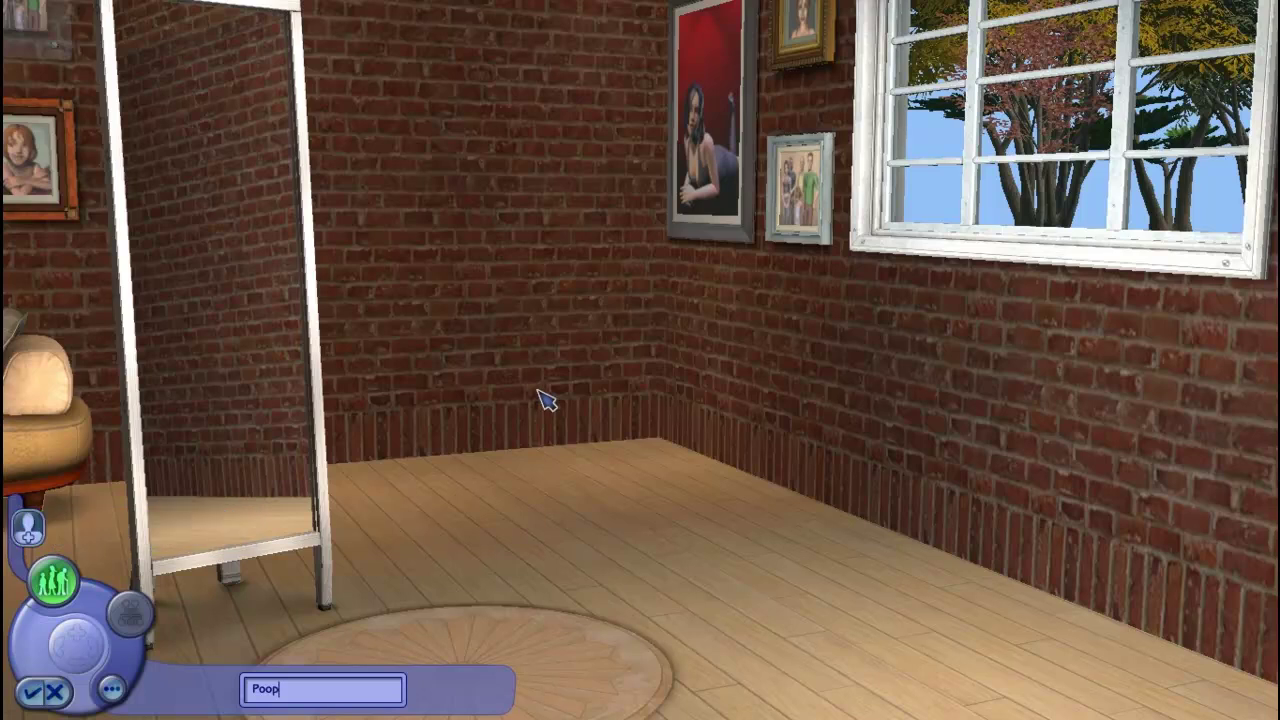
In The Sims 2, confirm the family name Poop, name the new Sim Poop and choose the second-darkest skin tone
key("Return")
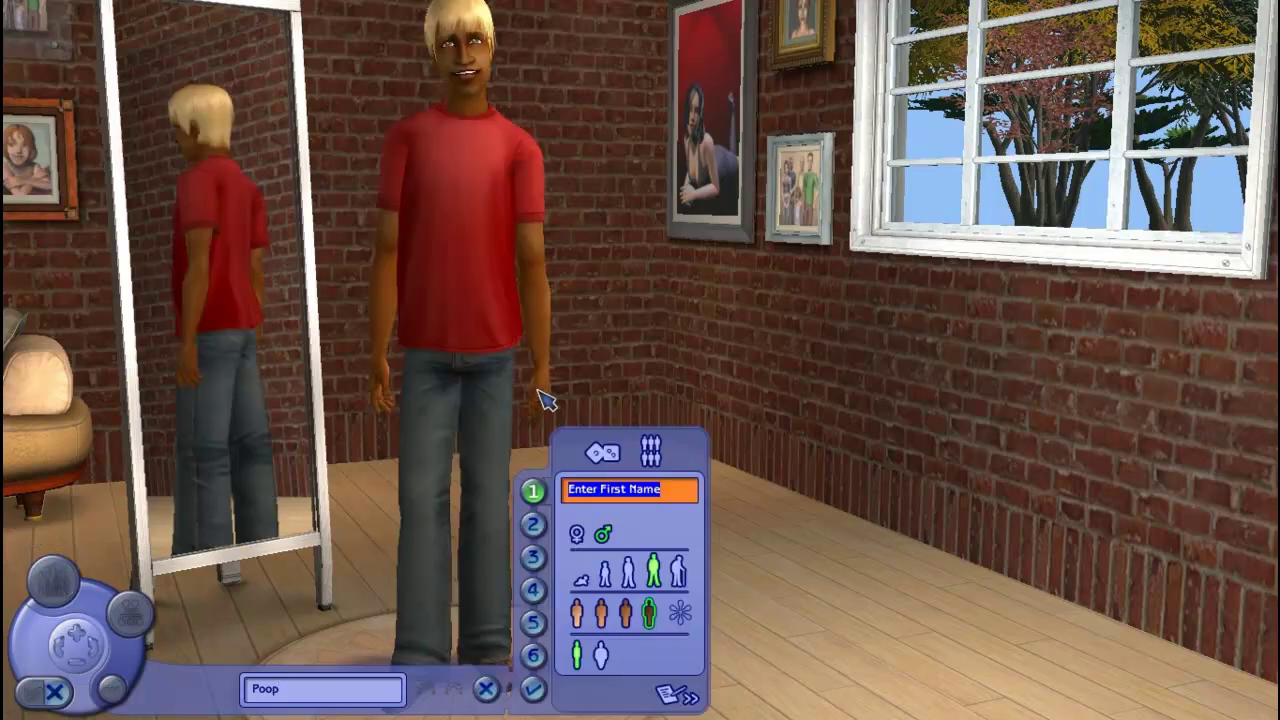
type("Poop")
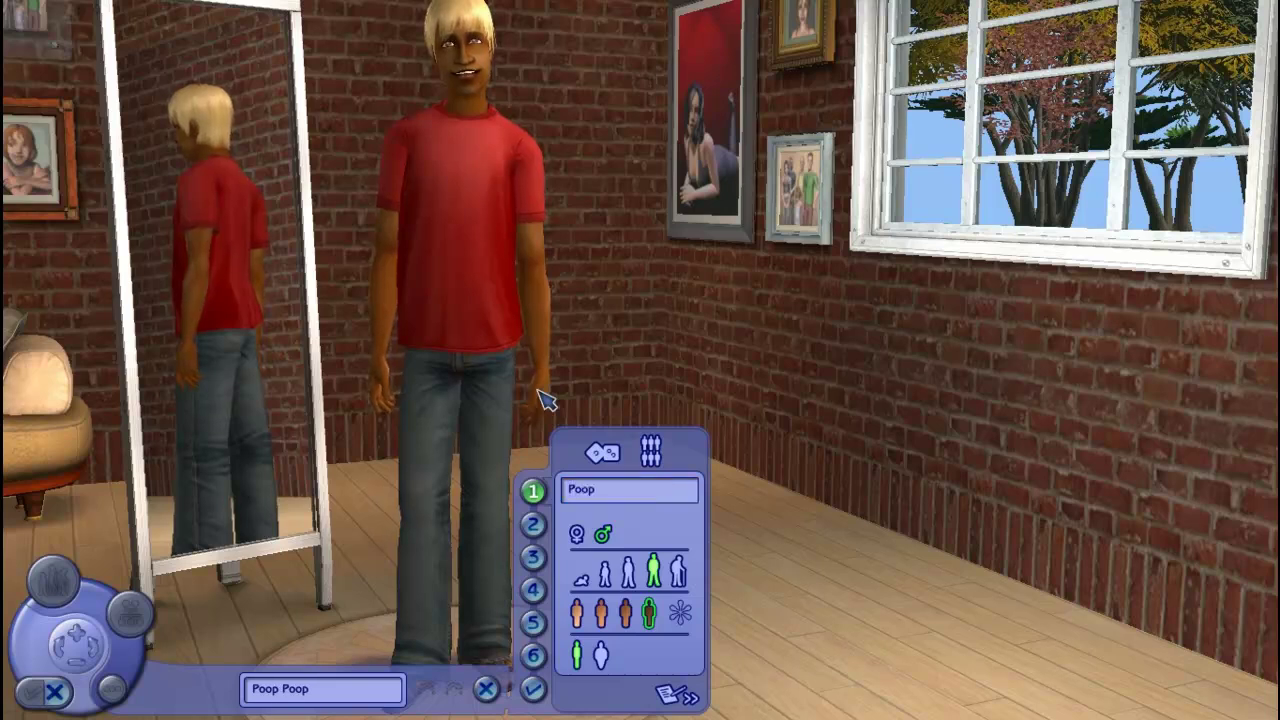
left_click(626, 616)
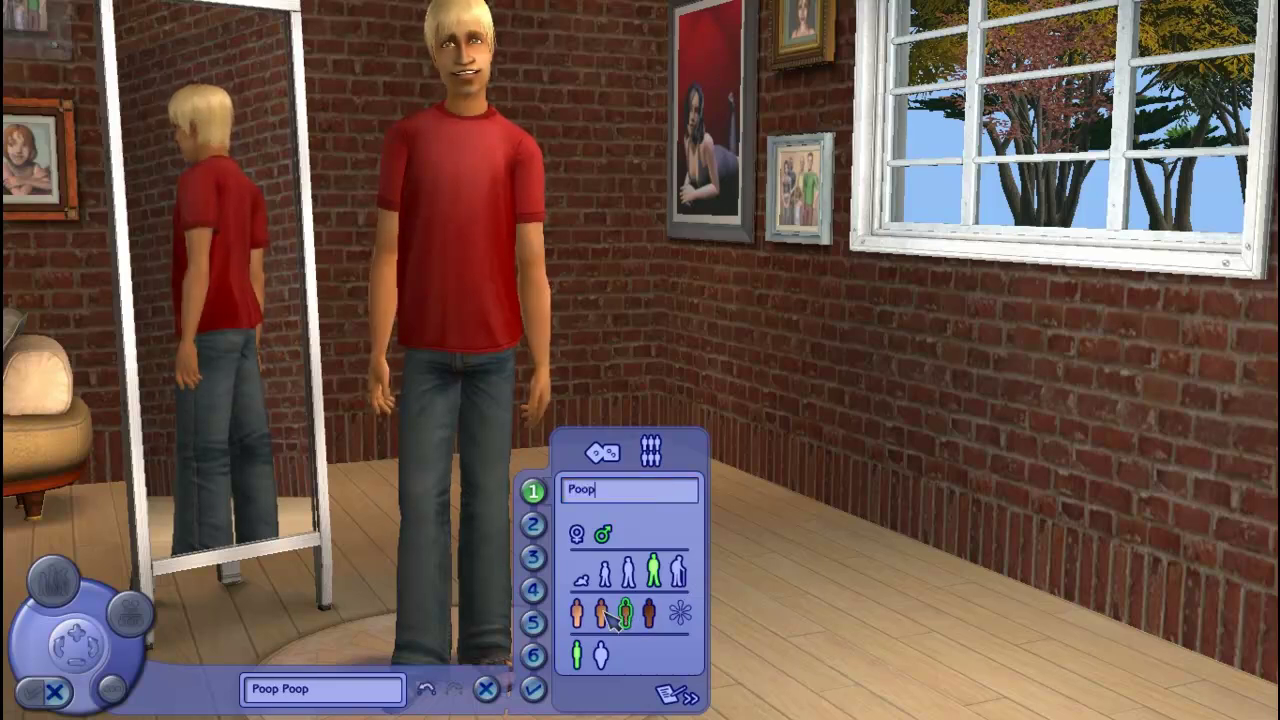
Give the Sim the first face preset and change the eye color to blue
left_click(533, 525)
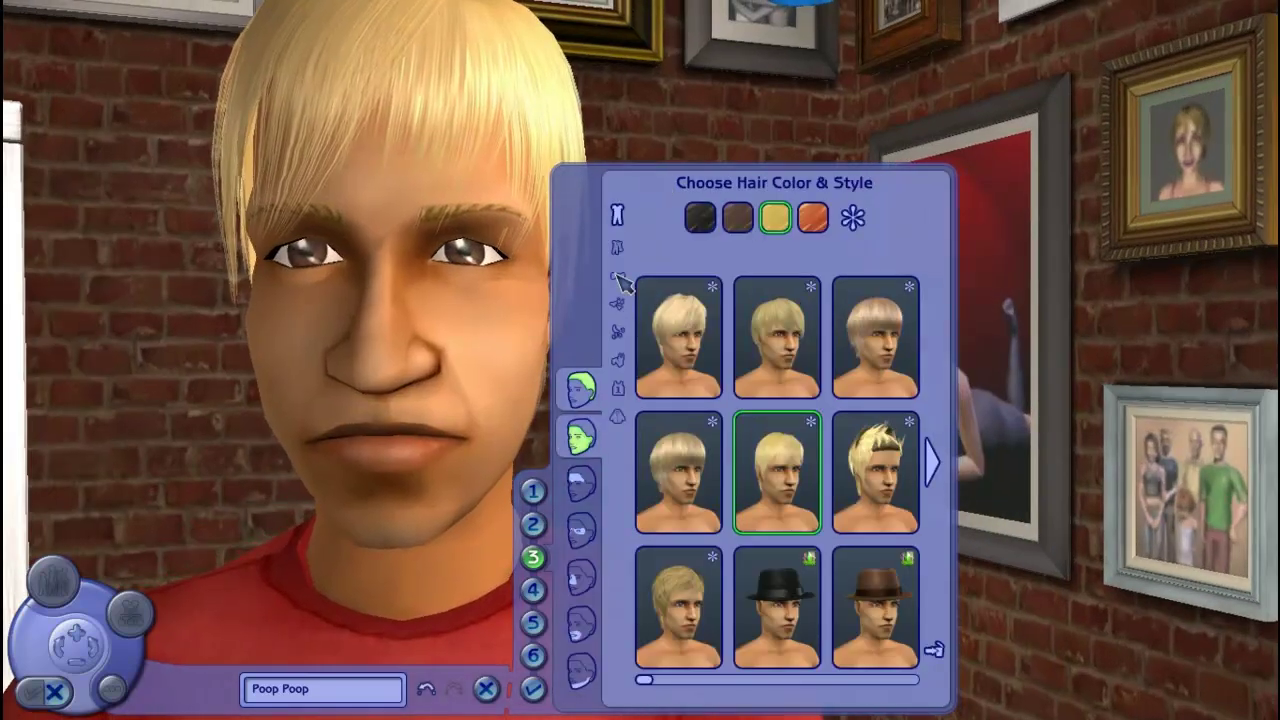
left_click(751, 277)
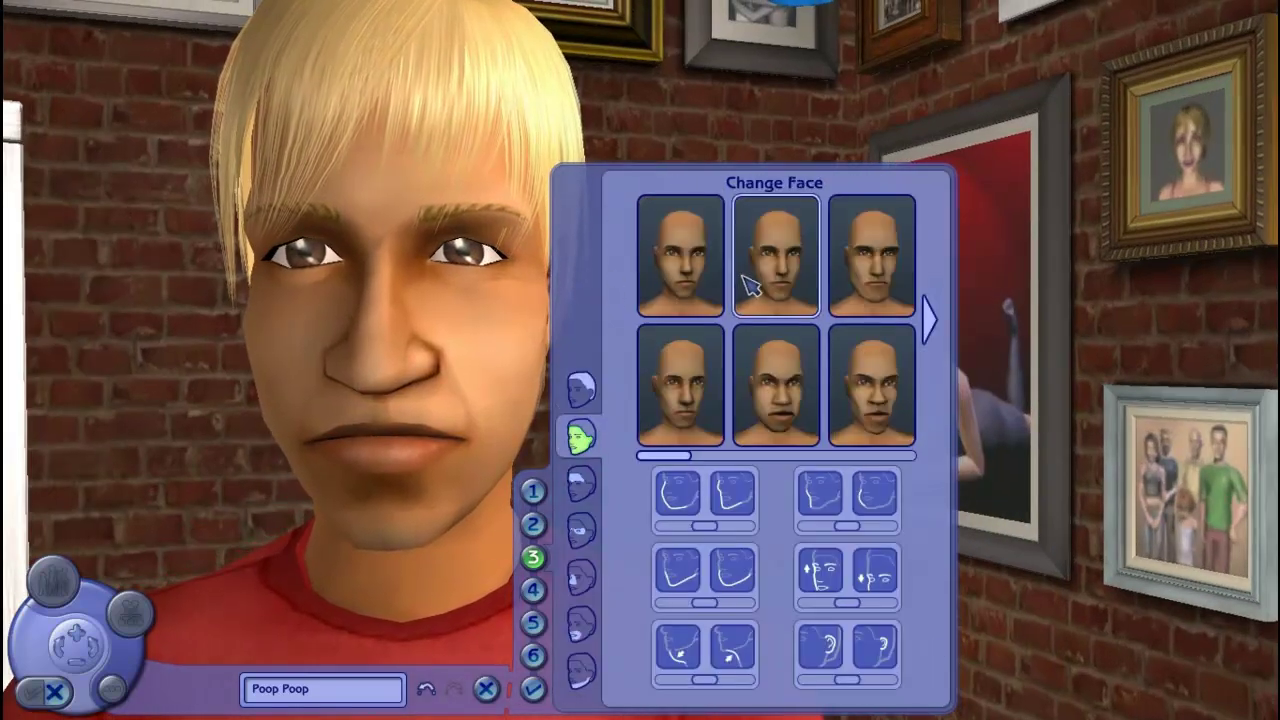
left_click(685, 289)
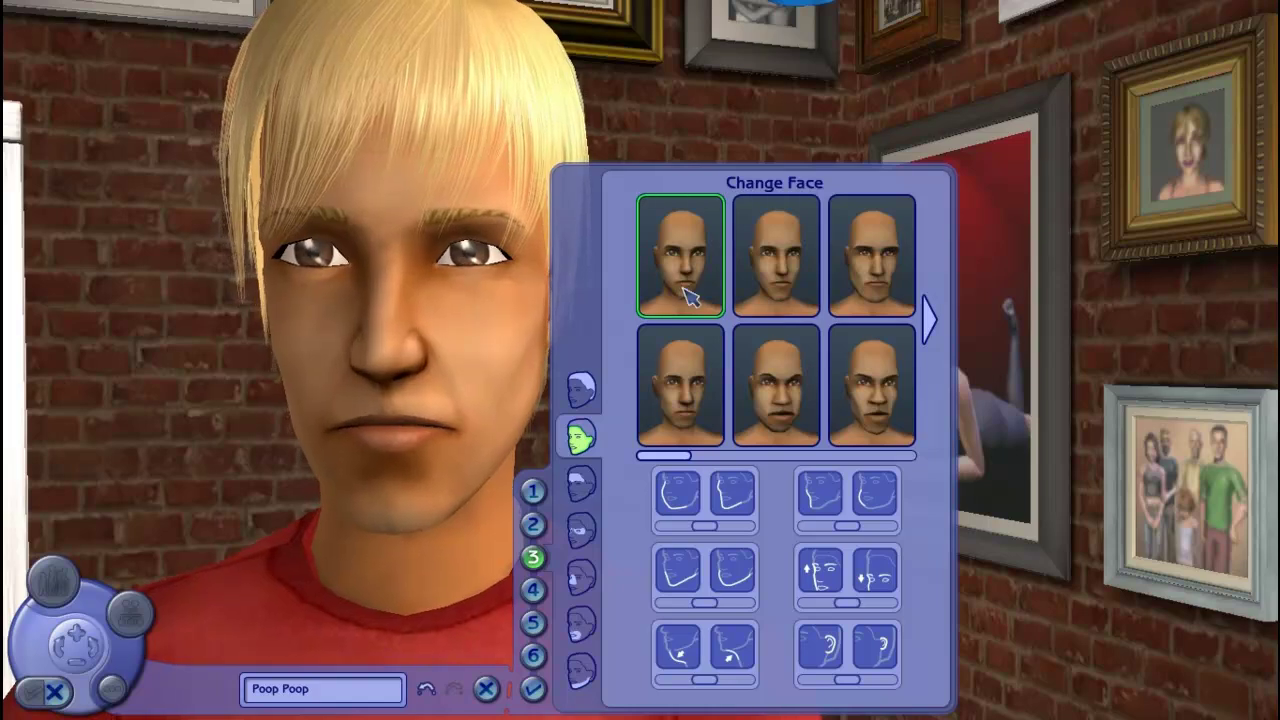
left_click(582, 530)
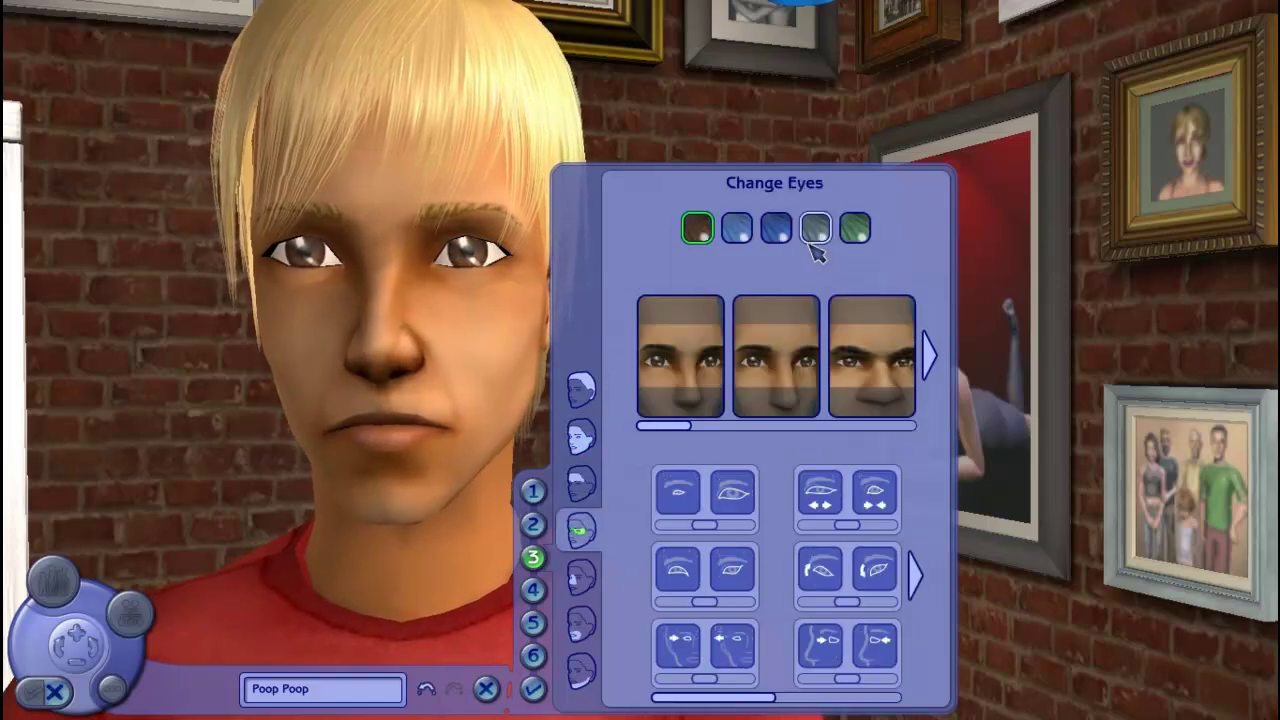
left_click(737, 230)
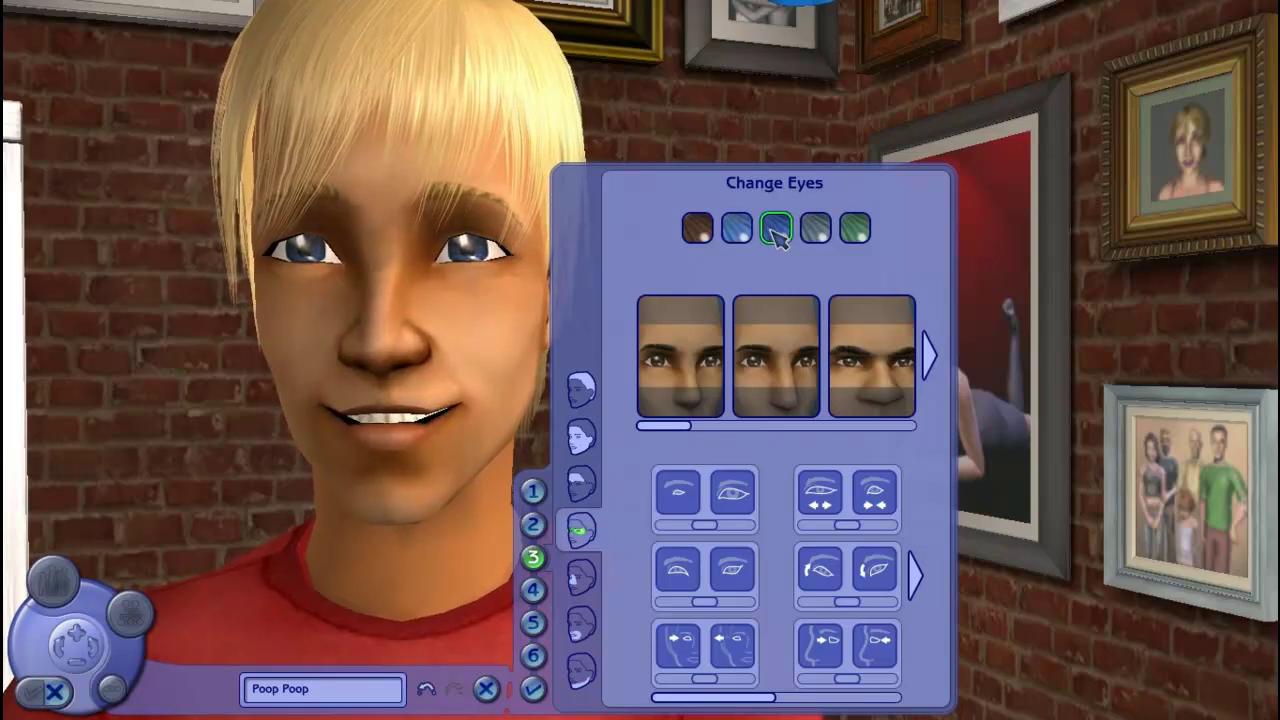
Switch the Sim's hair color to brown and apply the first custom style, the dark brown hair with long bangs
left_click(535, 525)
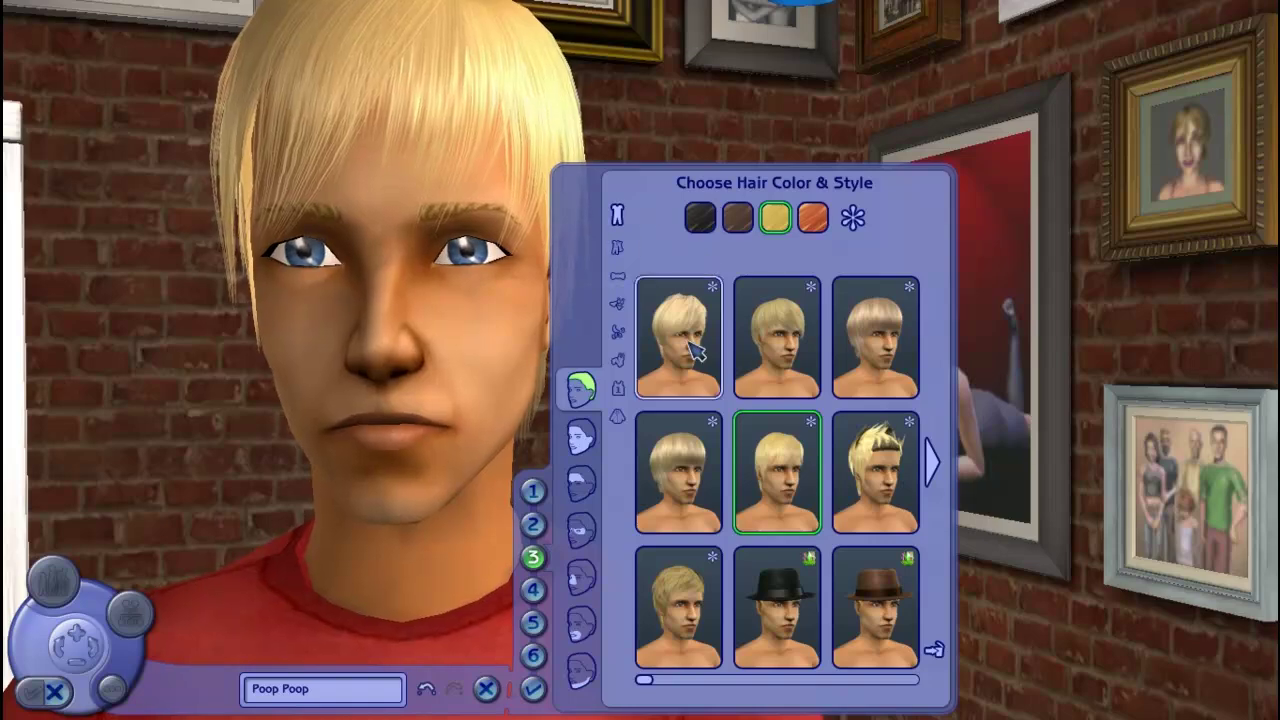
left_click(752, 222)
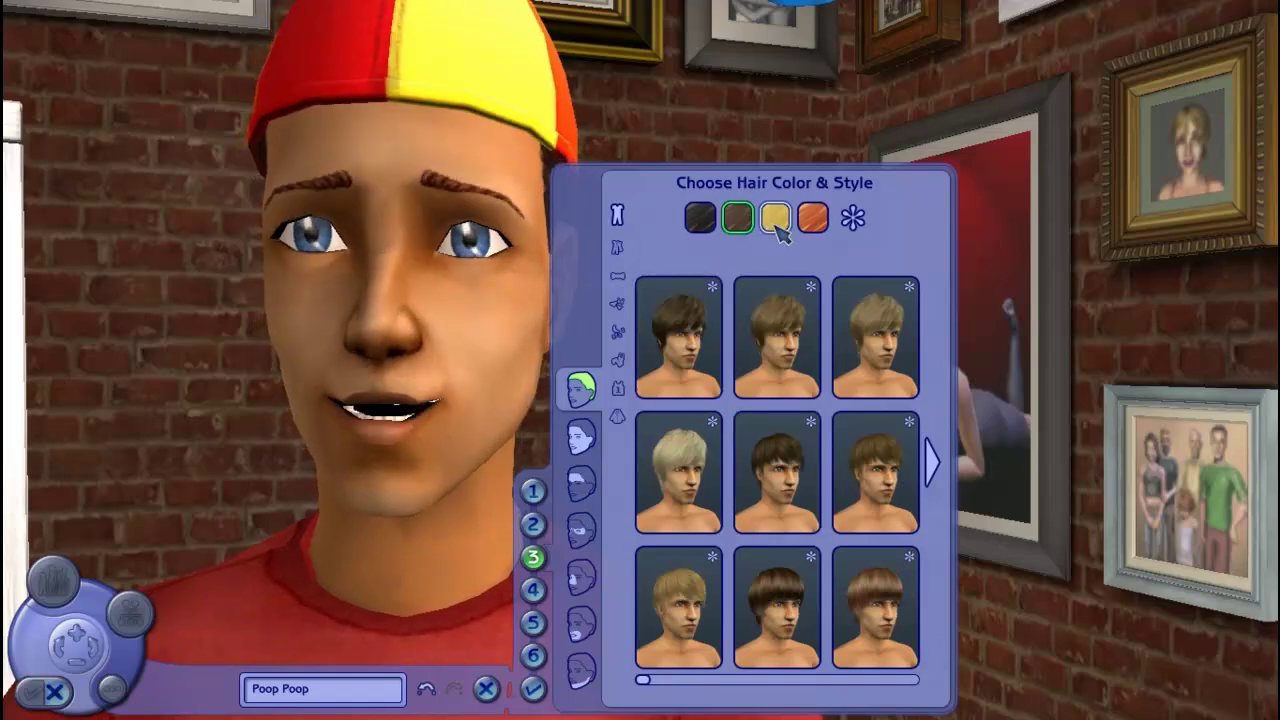
left_click(705, 330)
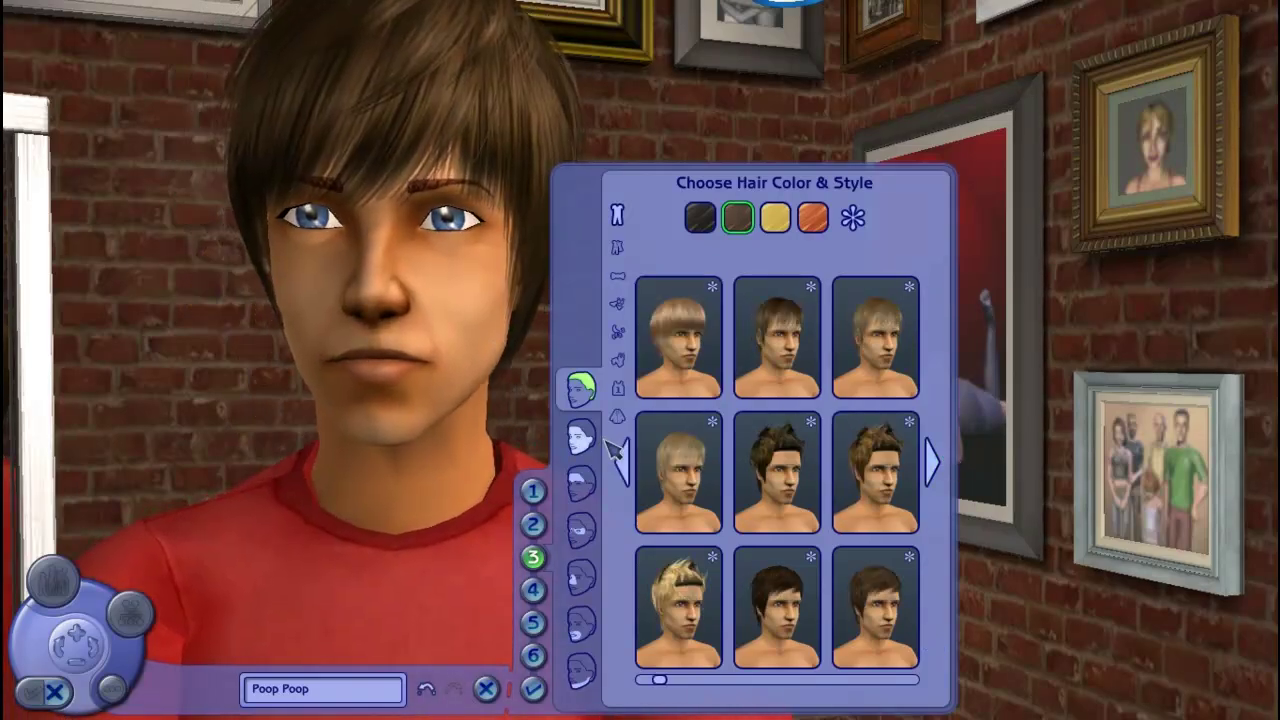
Apply the lighter brown spiky custom hair to the Sim, examine it and go back to the first page of styles
left_click(845, 490)
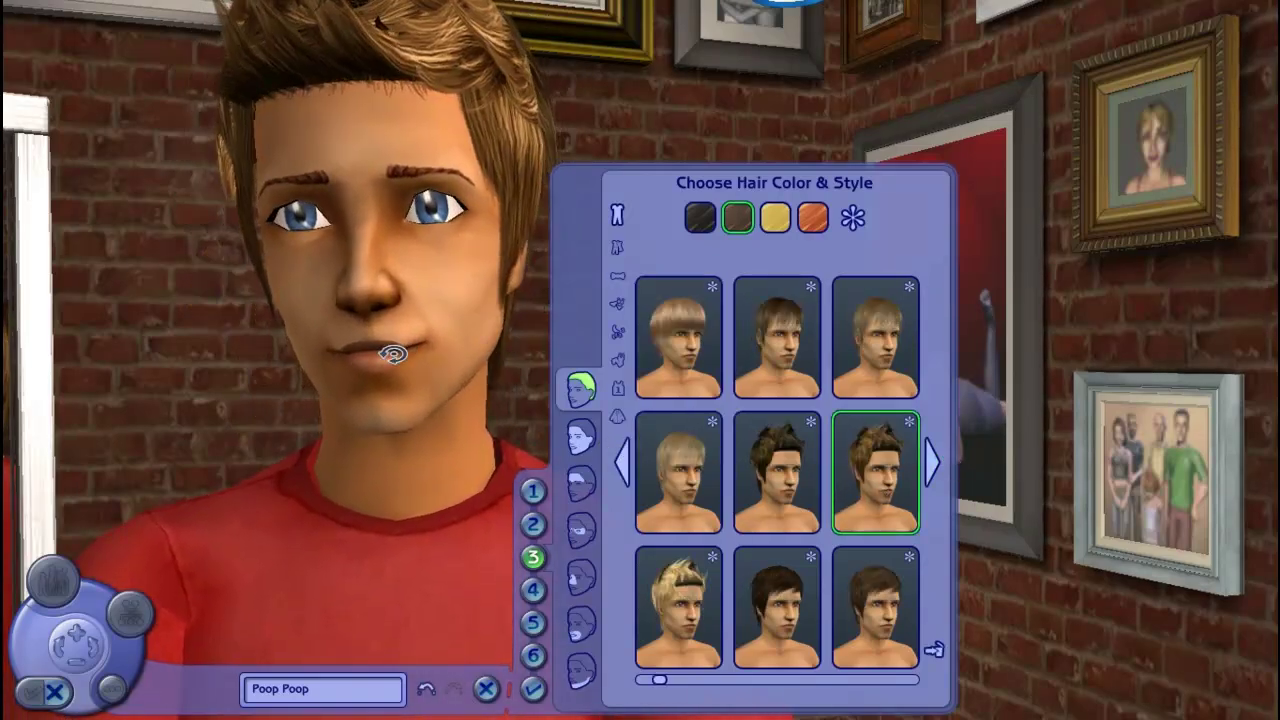
left_click_drag(366, 343, 438, 333)
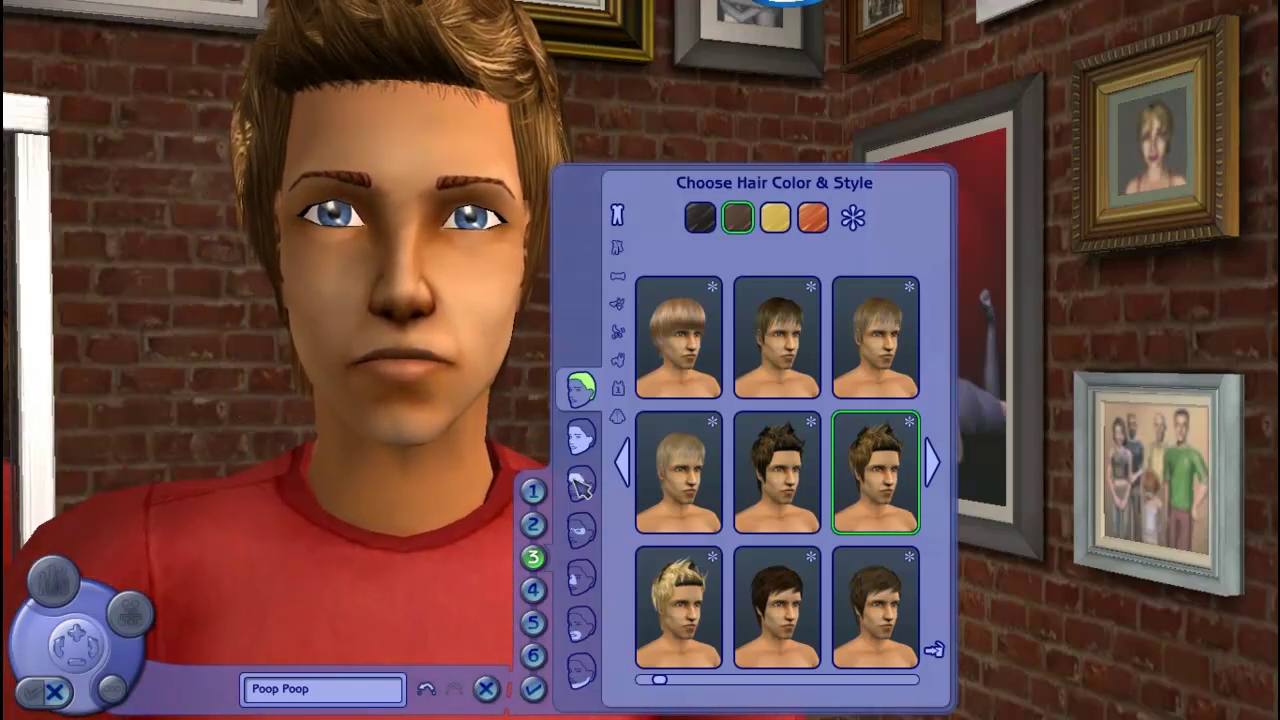
left_click(624, 464)
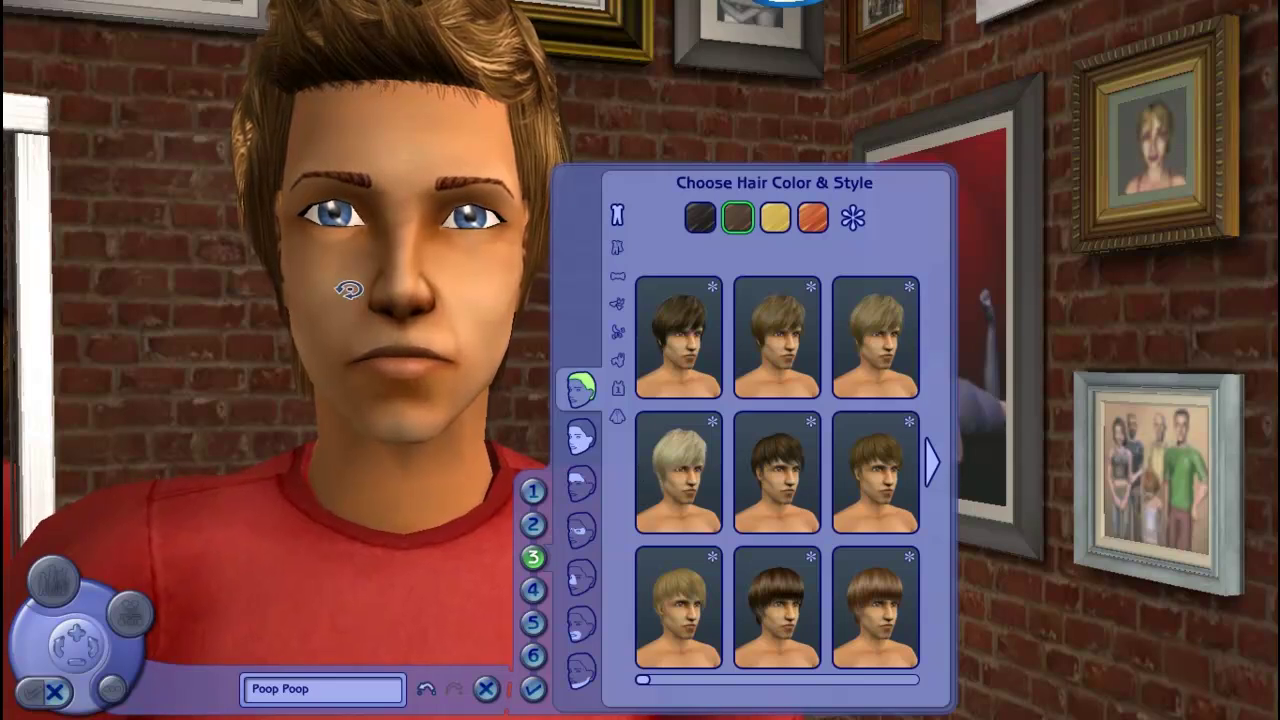